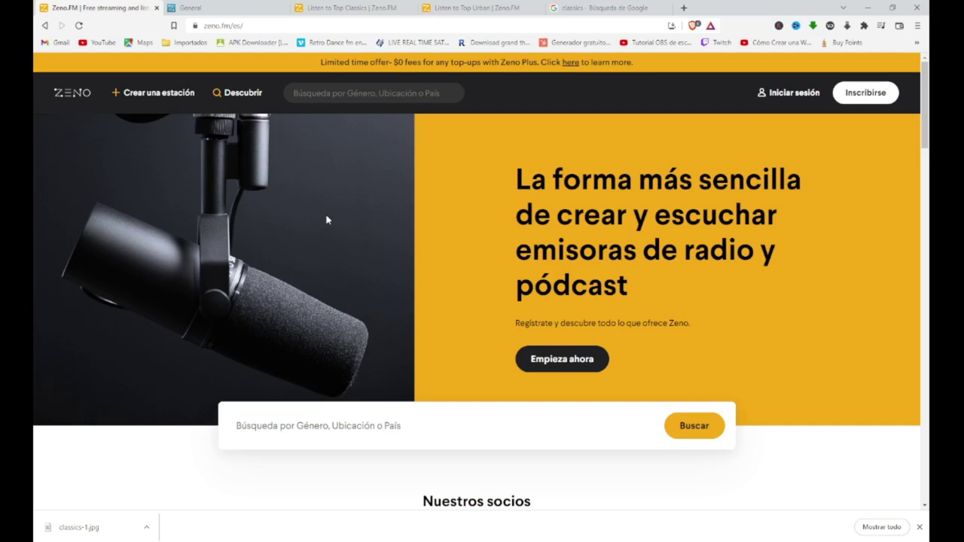
Open the radio broadcasting page from the Zeno.FM home page and follow its create-a-station link to the registration form
{"action": "left_click", "coordinate": [566, 366]}
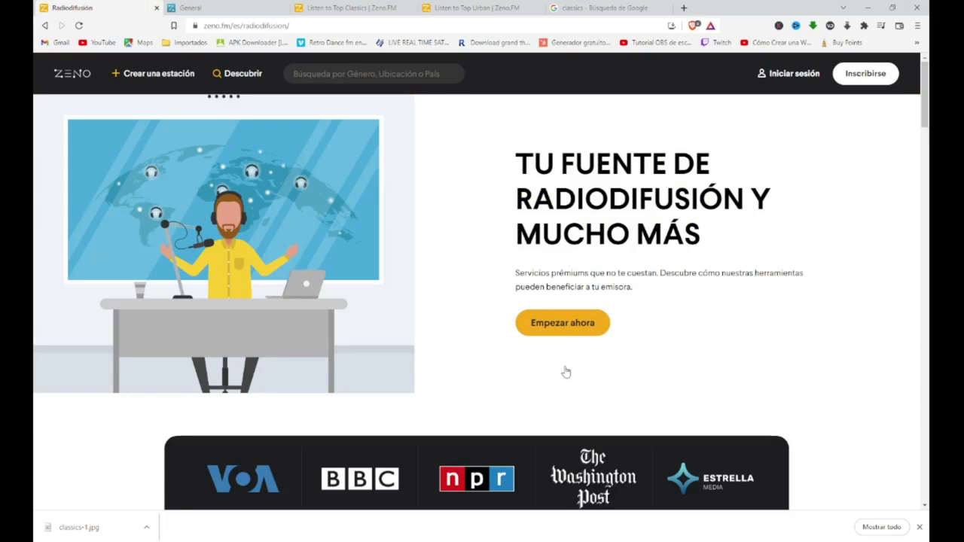
{"action": "scroll", "coordinate": [753, 317], "scroll_direction": "down", "scroll_amount": 2}
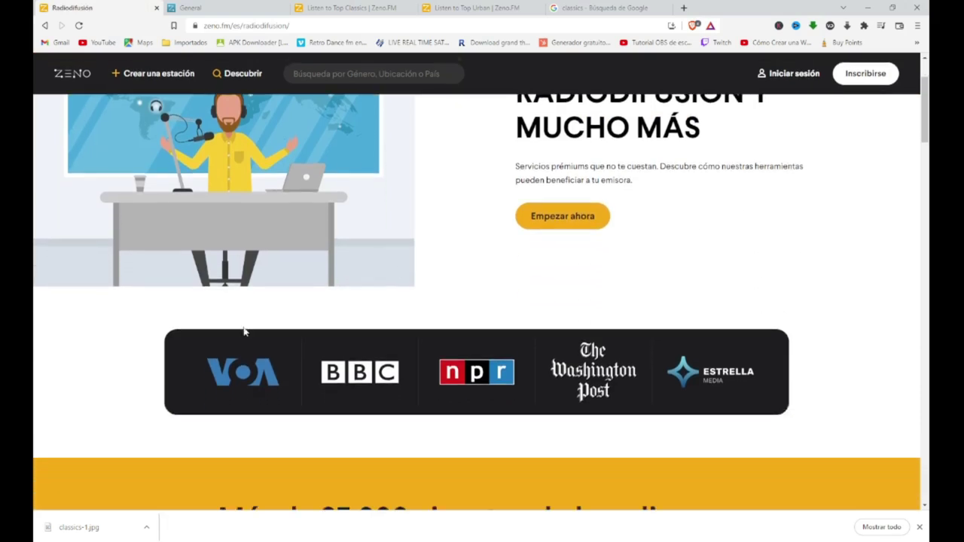
{"action": "scroll", "coordinate": [566, 286], "scroll_direction": "down", "scroll_amount": 2}
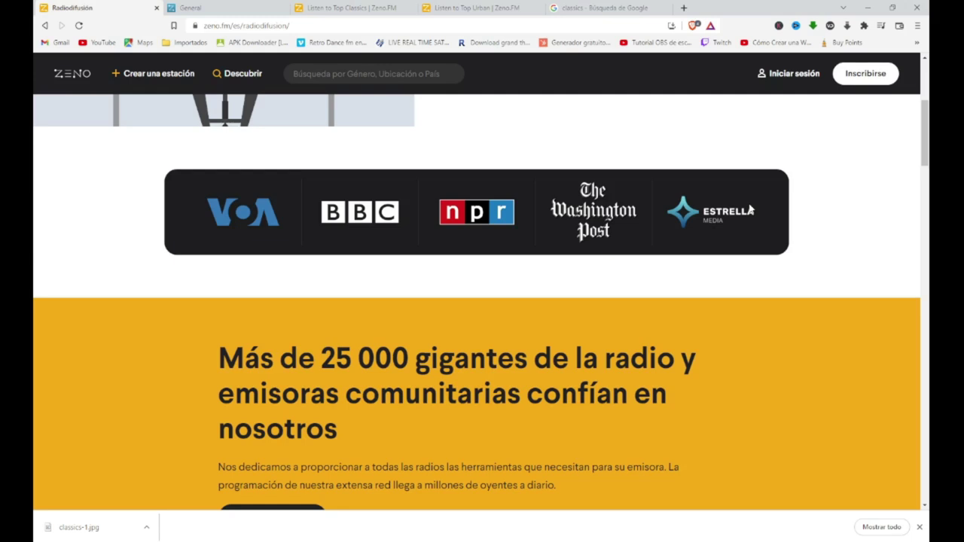
{"action": "scroll", "coordinate": [750, 210], "scroll_direction": "down", "scroll_amount": 4}
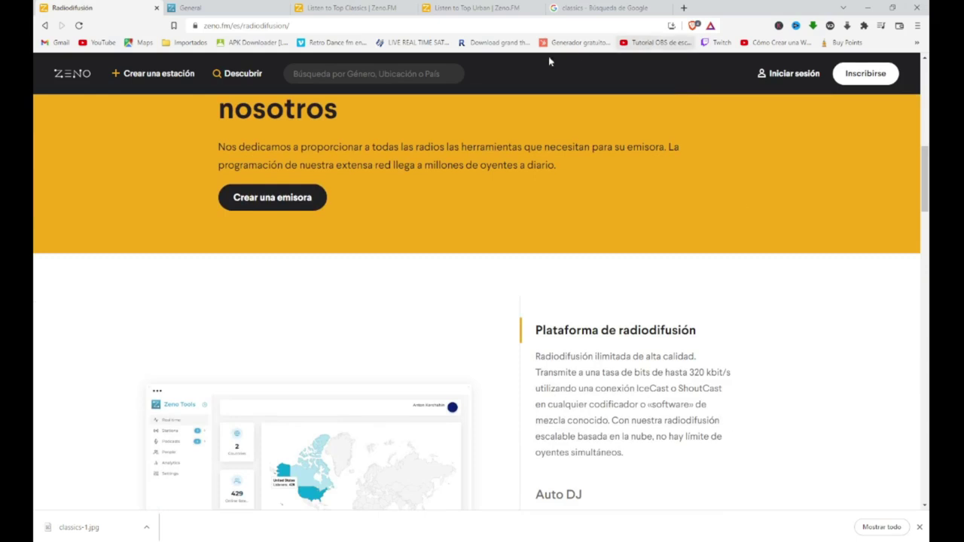
{"action": "left_click", "coordinate": [263, 201]}
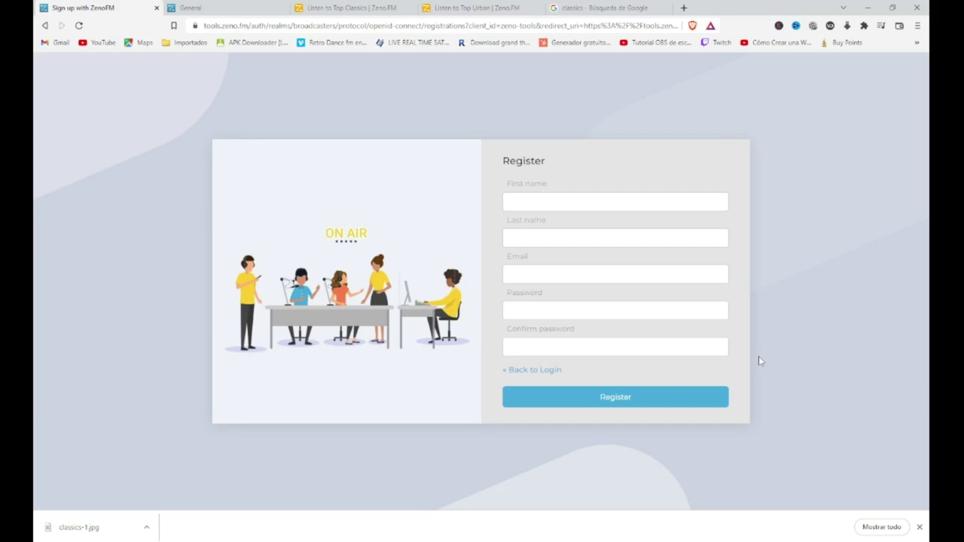
Switch to the Zeno Tools account and examine the dashboard's recent updates, top stations and total listeners chart
{"action": "left_click", "coordinate": [212, 6]}
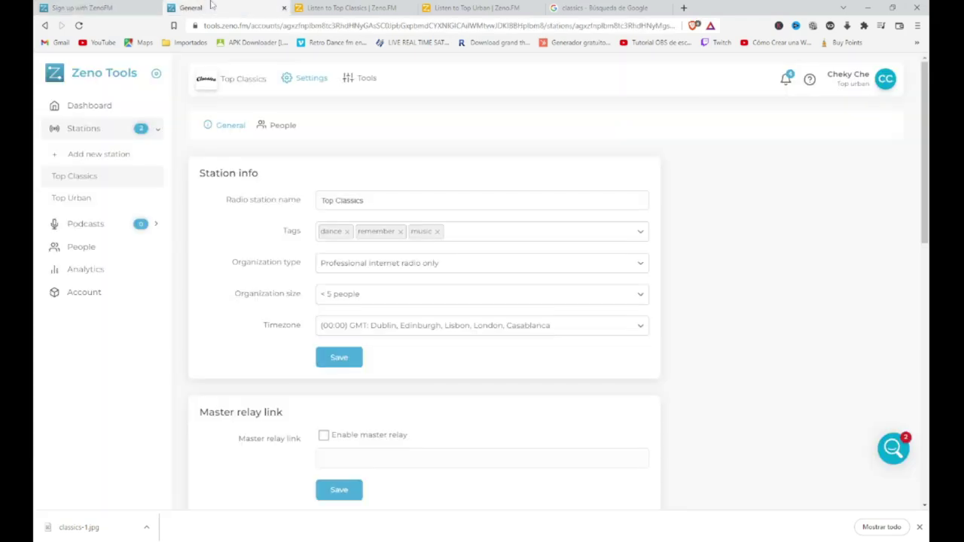
{"action": "left_click", "coordinate": [100, 78]}
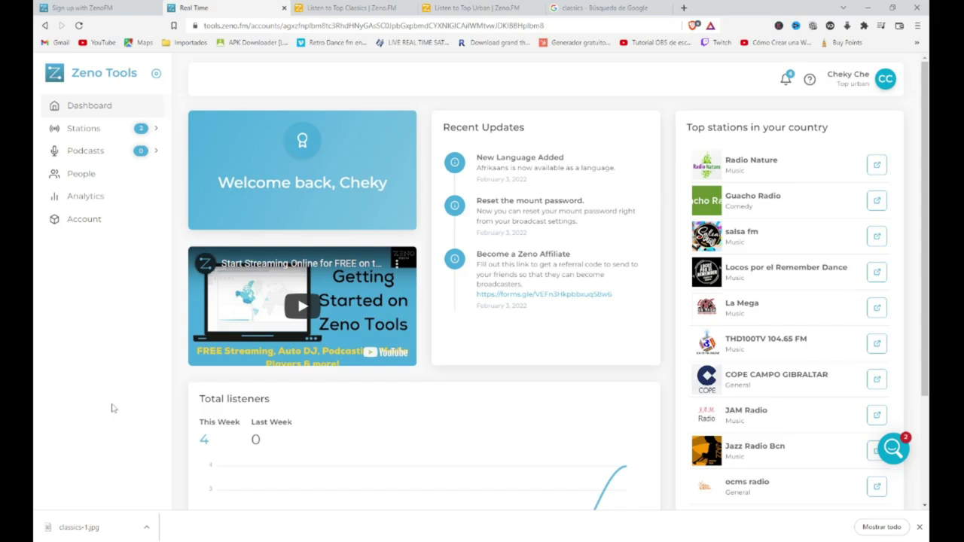
{"action": "scroll", "coordinate": [111, 407], "scroll_direction": "down", "scroll_amount": 2}
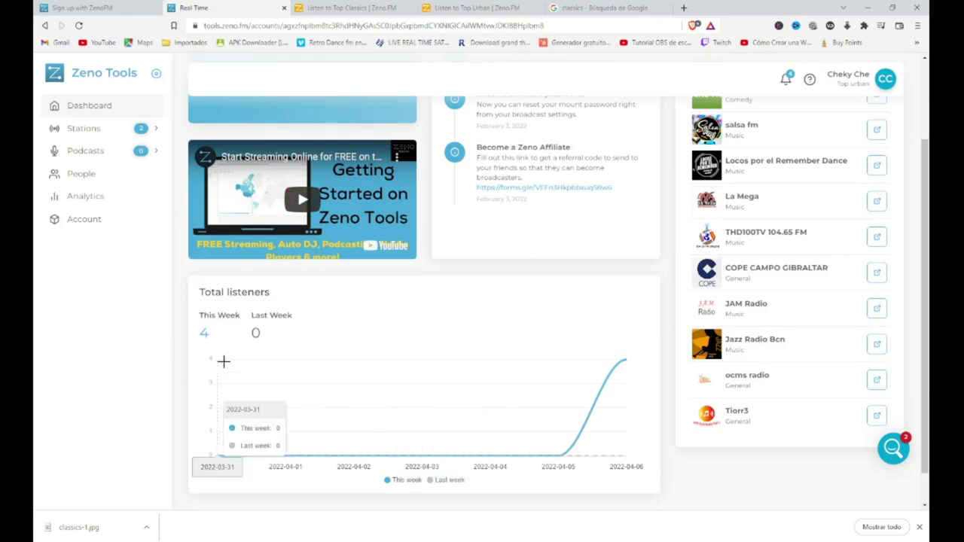
{"action": "scroll", "coordinate": [640, 364], "scroll_direction": "up", "scroll_amount": 2}
{"action": "scroll", "coordinate": [625, 323], "scroll_direction": "down", "scroll_amount": 3}
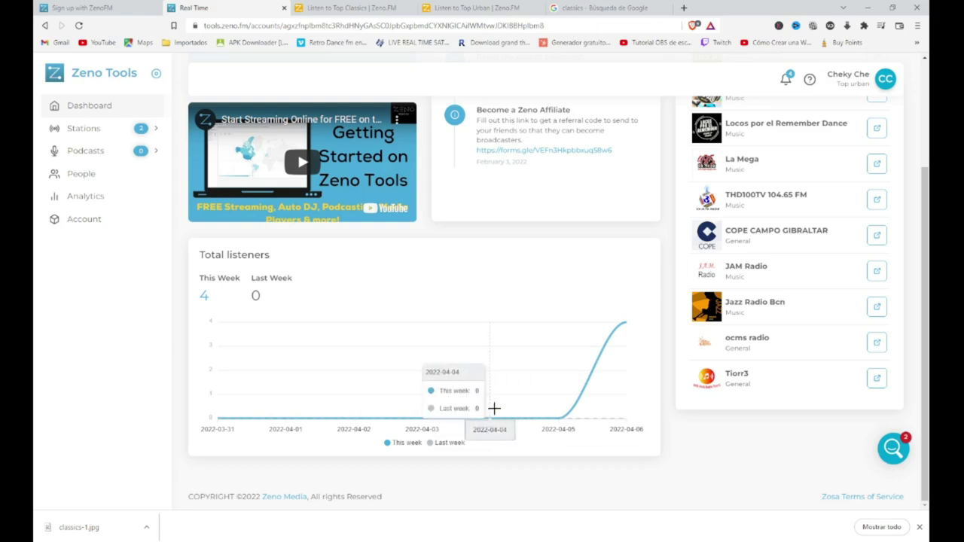
{"action": "scroll", "coordinate": [477, 392], "scroll_direction": "up", "scroll_amount": 2}
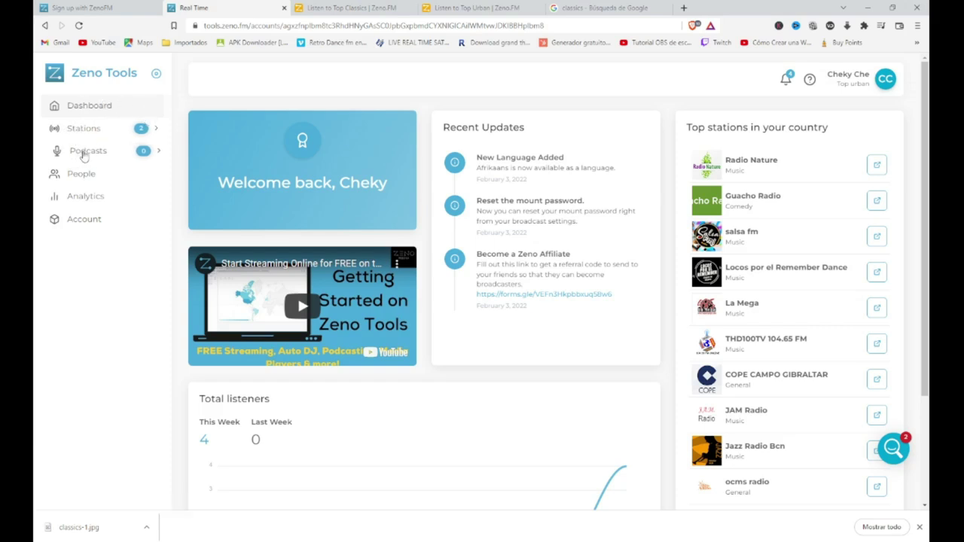
View the People page, and generate the streaming analytics of all stations for This Week
{"action": "left_click", "coordinate": [80, 181]}
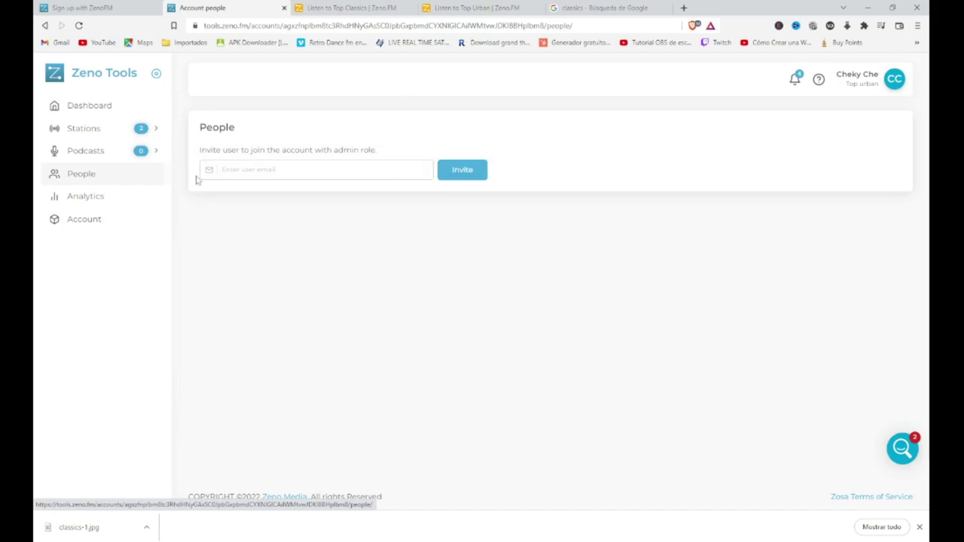
{"action": "left_click", "coordinate": [71, 196]}
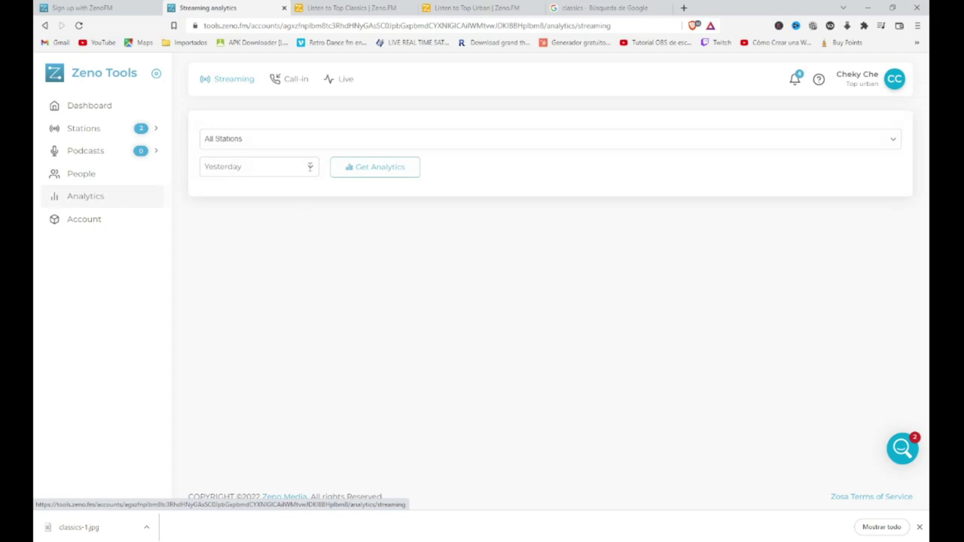
{"action": "left_click", "coordinate": [309, 166]}
{"action": "left_click", "coordinate": [248, 200]}
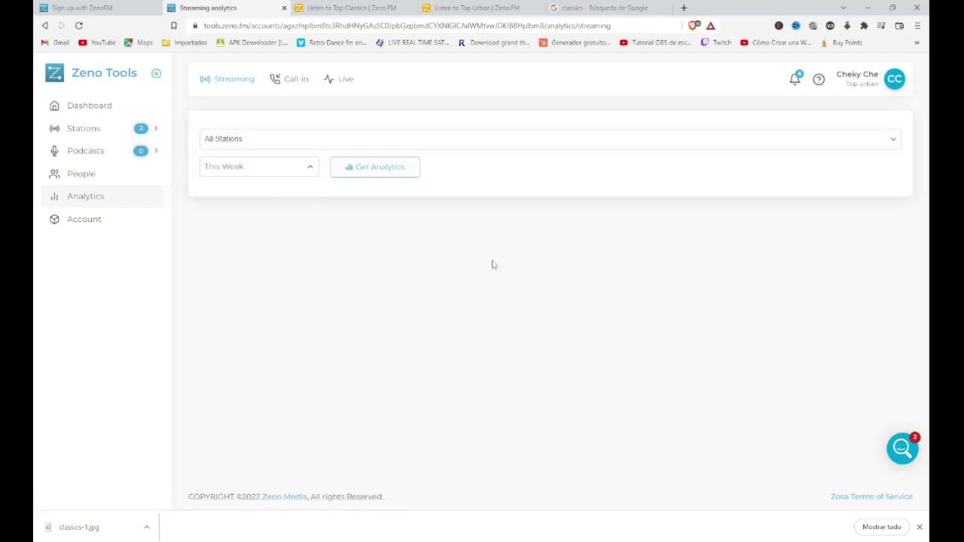
{"action": "left_click", "coordinate": [375, 169]}
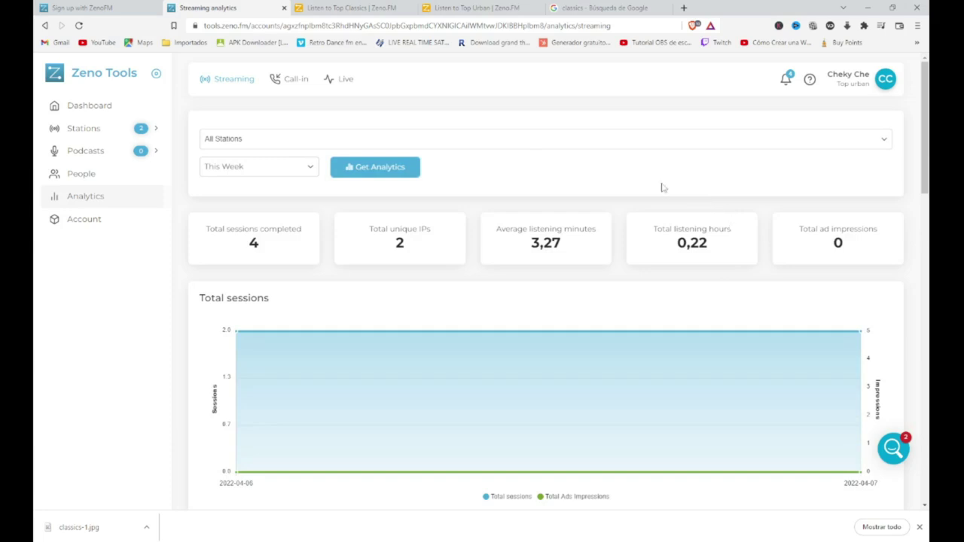
Examine the weekly analytics report, including the session, listening time, device, regional and daily statistics
{"action": "scroll", "coordinate": [574, 303], "scroll_direction": "down", "scroll_amount": 3}
{"action": "scroll", "coordinate": [690, 305], "scroll_direction": "down", "scroll_amount": 5}
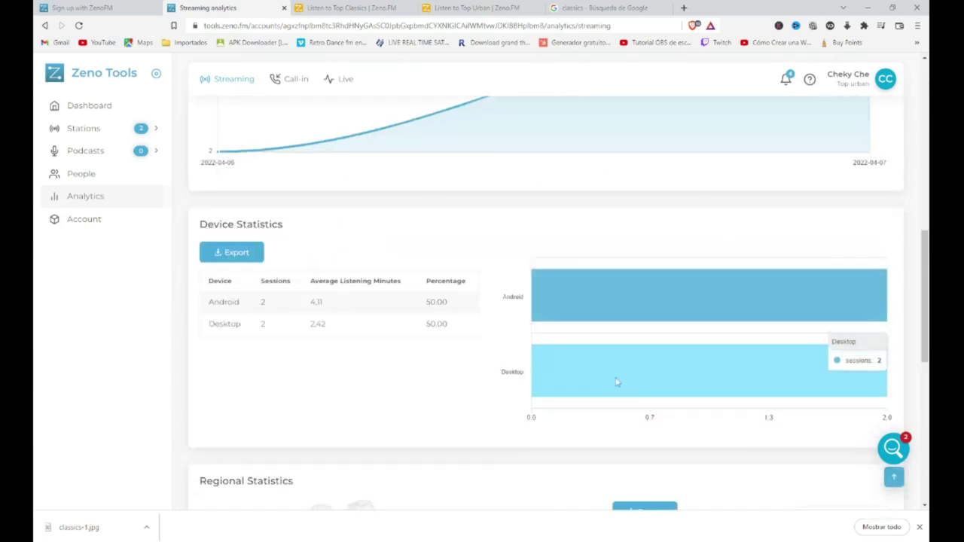
{"action": "scroll", "coordinate": [531, 421], "scroll_direction": "down", "scroll_amount": 2}
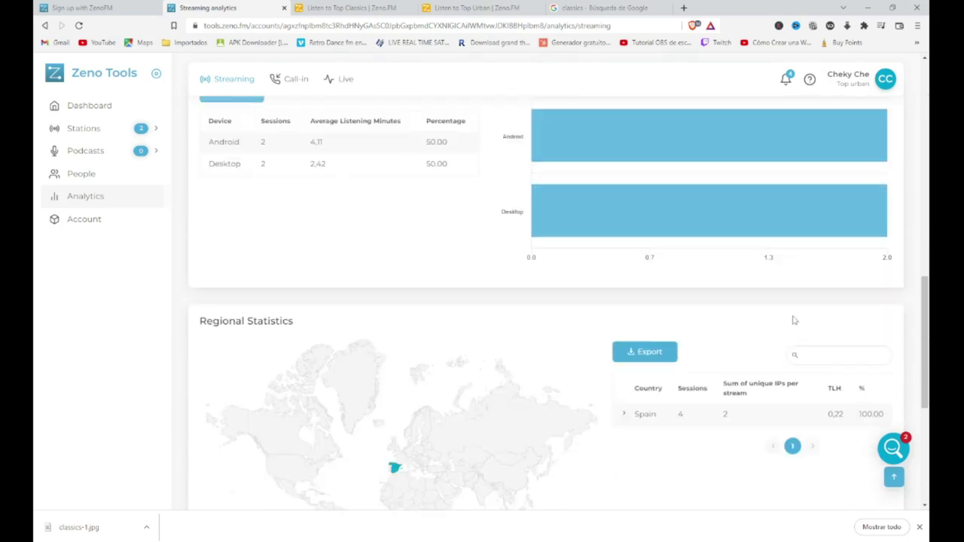
{"action": "scroll", "coordinate": [795, 321], "scroll_direction": "down", "scroll_amount": 1}
{"action": "scroll", "coordinate": [738, 371], "scroll_direction": "down", "scroll_amount": 2}
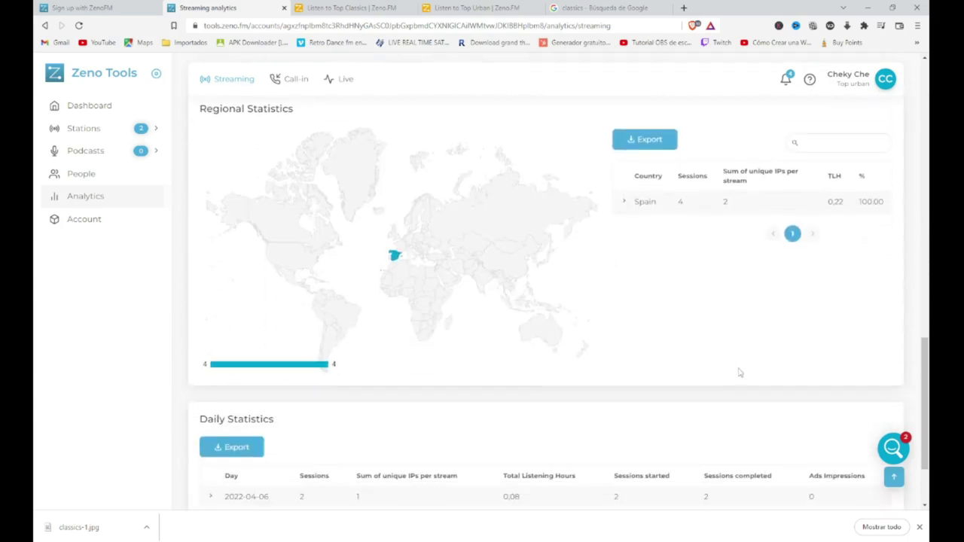
{"action": "scroll", "coordinate": [618, 395], "scroll_direction": "up", "scroll_amount": 4}
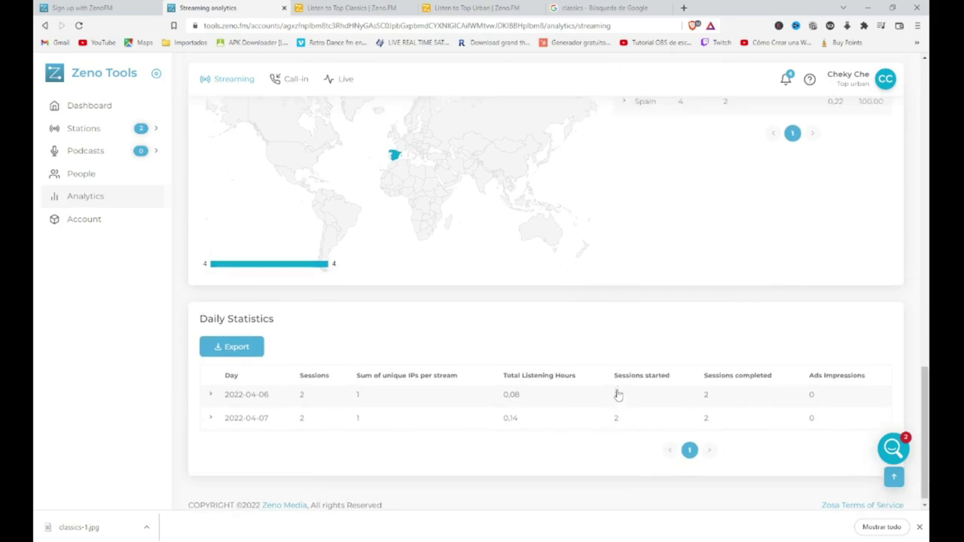
{"action": "scroll", "coordinate": [618, 394], "scroll_direction": "down", "scroll_amount": 2}
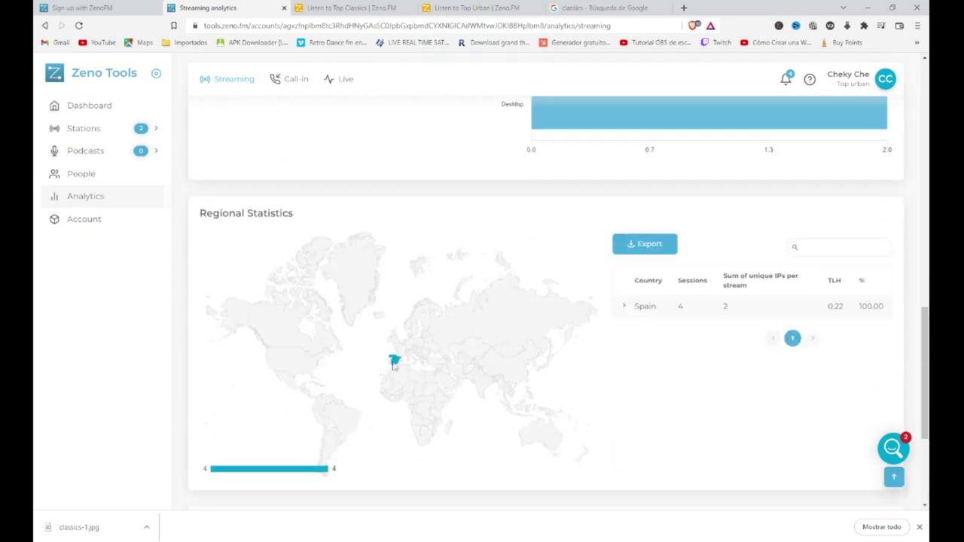
{"action": "scroll", "coordinate": [824, 330], "scroll_direction": "up", "scroll_amount": 3}
{"action": "scroll", "coordinate": [824, 331], "scroll_direction": "up", "scroll_amount": 2}
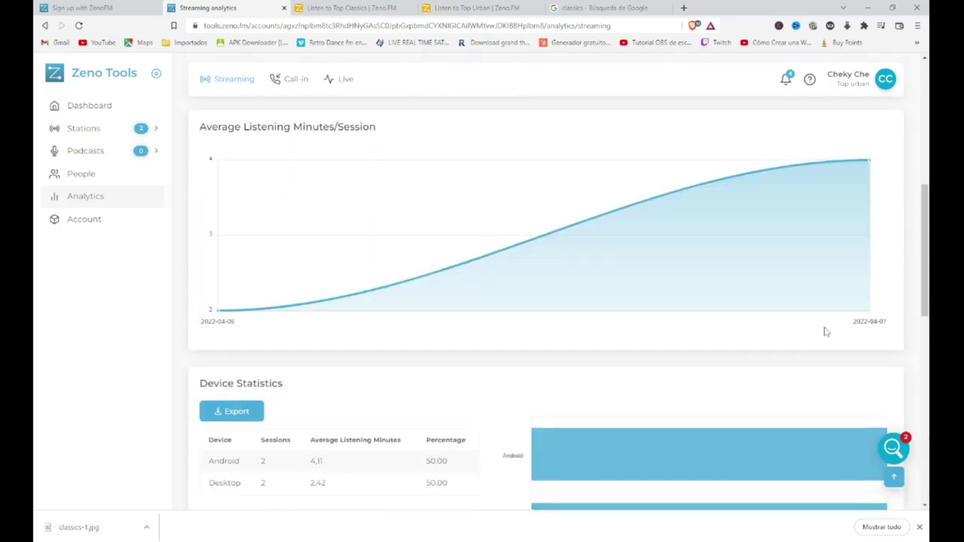
{"action": "scroll", "coordinate": [824, 331], "scroll_direction": "up", "scroll_amount": 3}
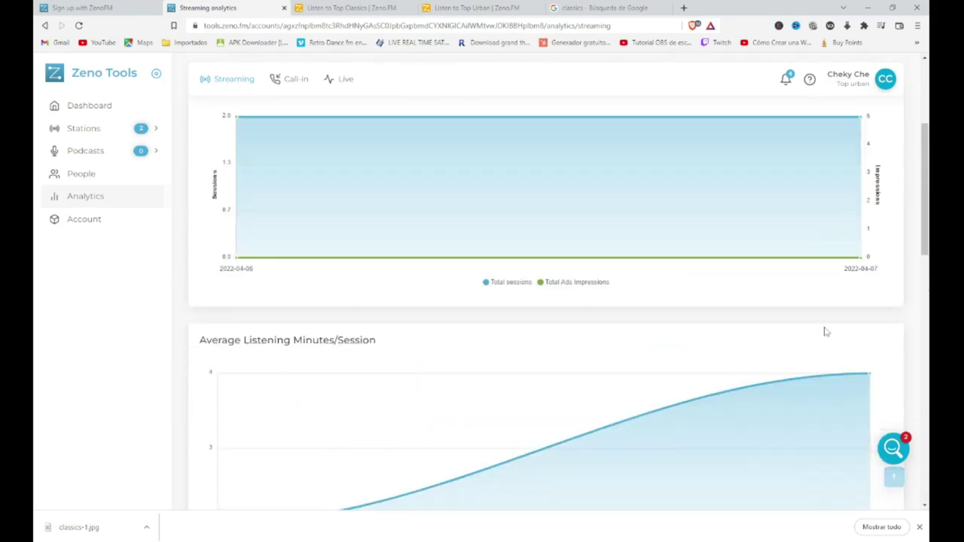
{"action": "scroll", "coordinate": [824, 331], "scroll_direction": "up", "scroll_amount": 3}
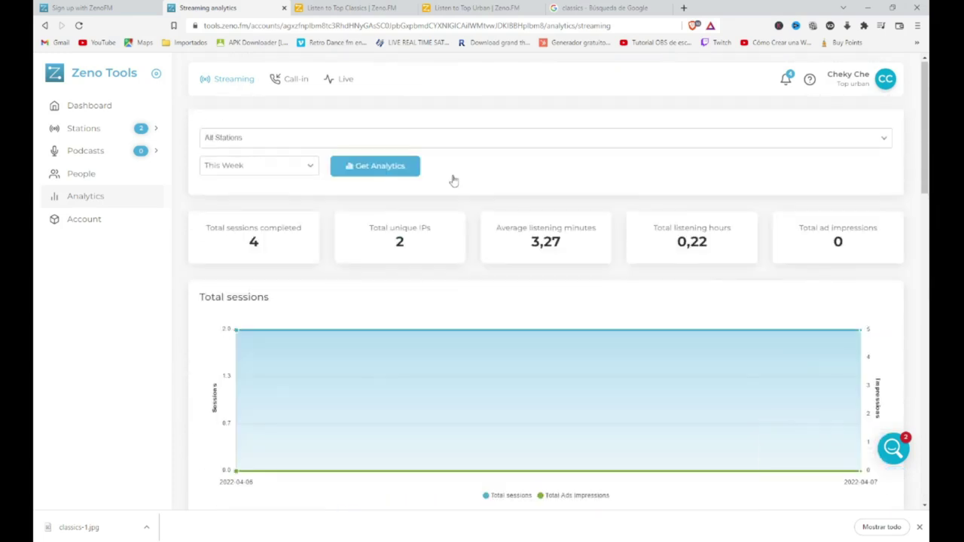
View the account settings, and start a new station with the name "retro dance fm"
{"action": "left_click", "coordinate": [79, 223]}
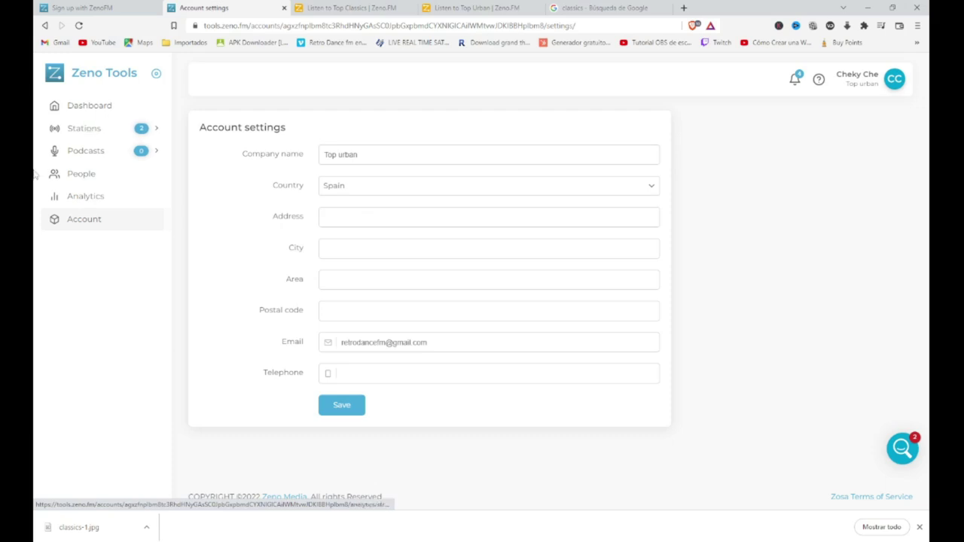
{"action": "left_click", "coordinate": [89, 129]}
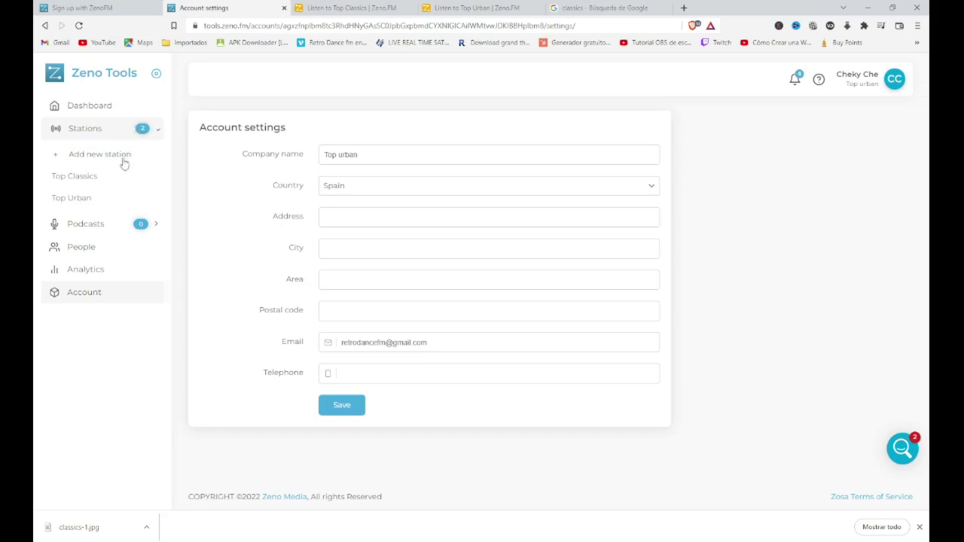
{"action": "left_click", "coordinate": [95, 161]}
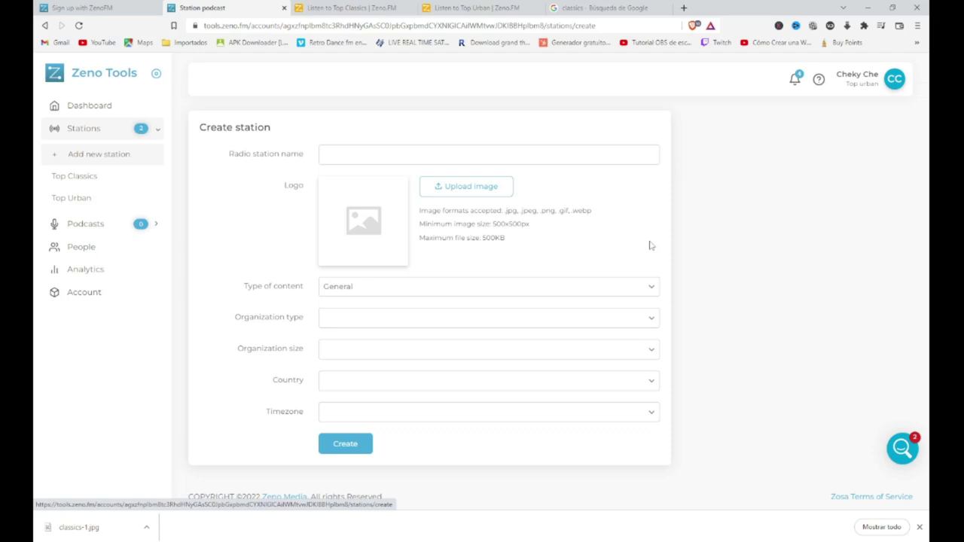
{"action": "left_click", "coordinate": [431, 158]}
{"action": "type", "text": "retro dance fm"}
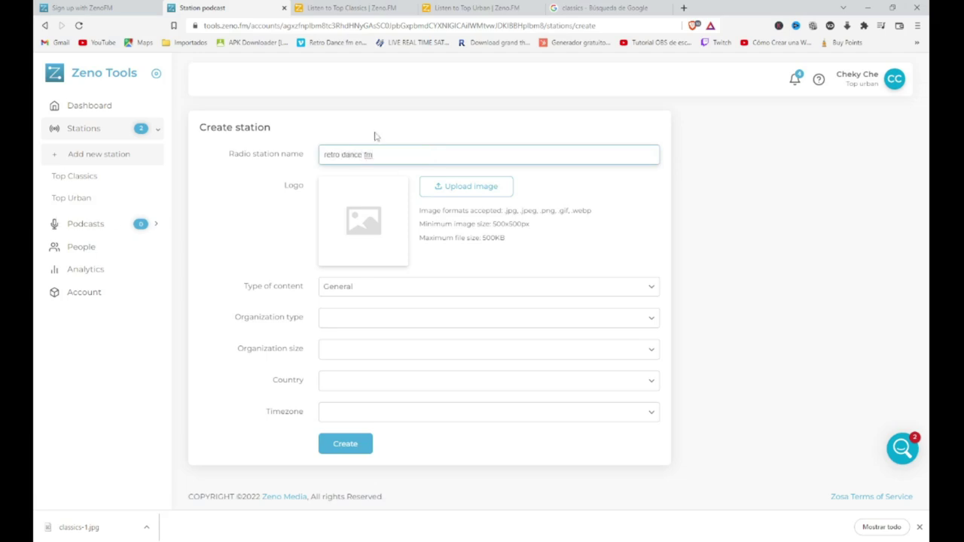
Upload the image RETRO DANCE RADIO SHOW PNG from the RETRO DANCE FM folder as the station logo
{"action": "left_click", "coordinate": [428, 194]}
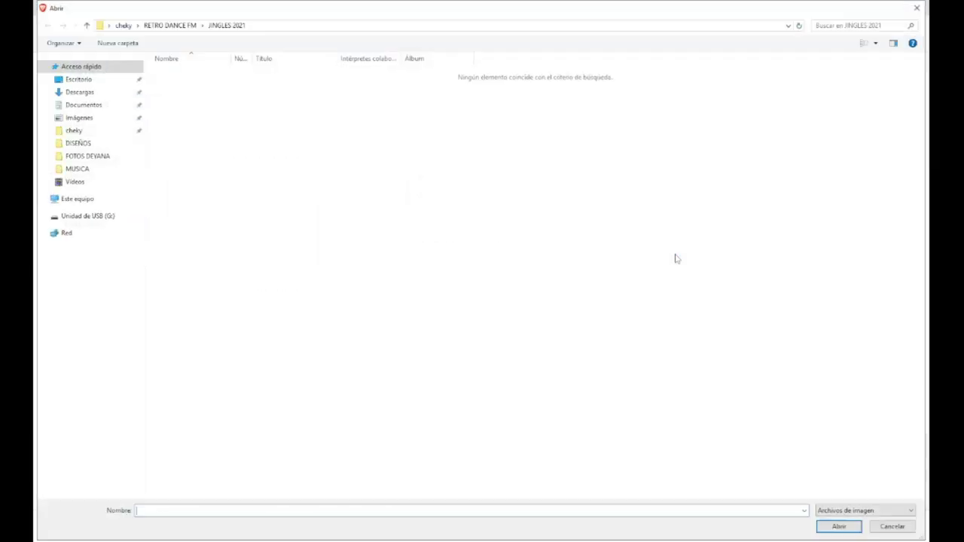
{"action": "left_click", "coordinate": [170, 25]}
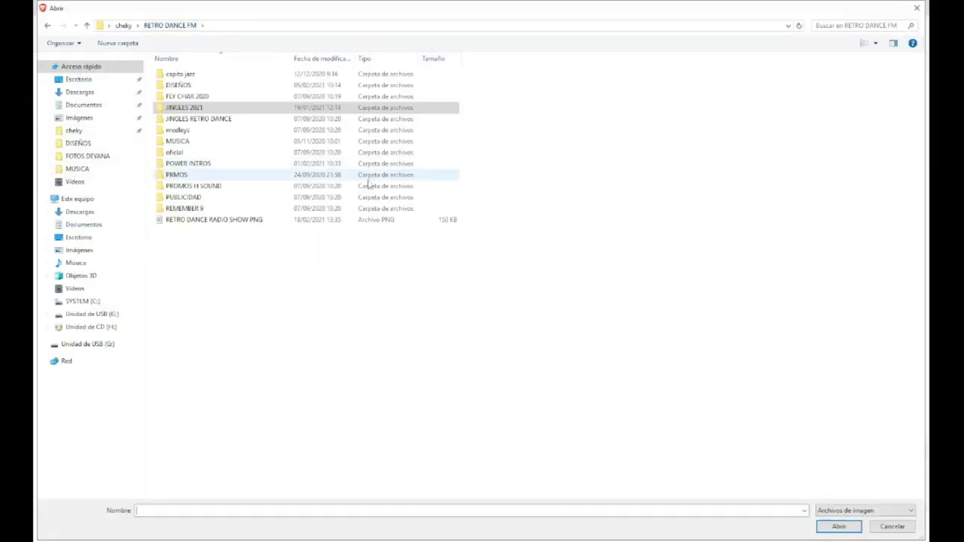
{"action": "double_click", "coordinate": [214, 219]}
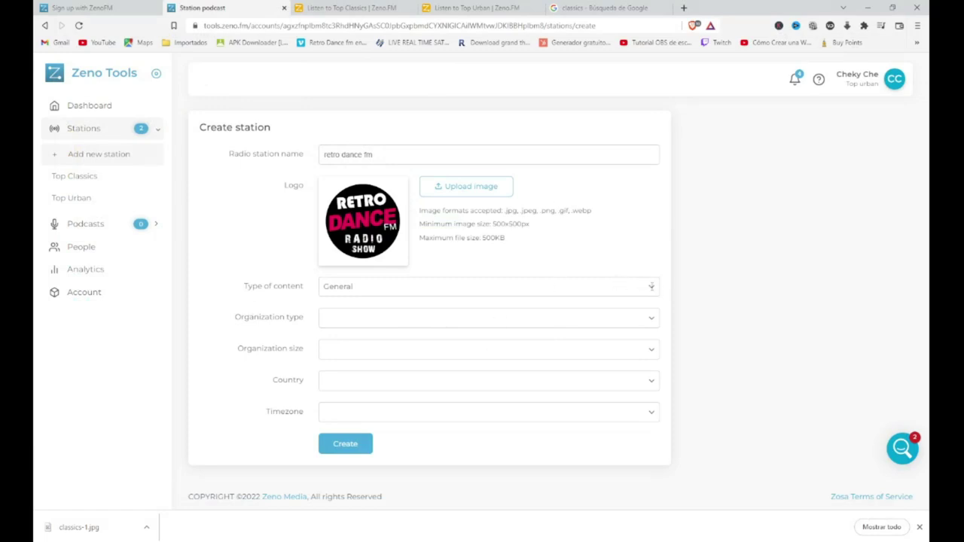
Set the station's content type to General, organization type to Professional internet radio only and organization size to < 5 people
{"action": "left_click", "coordinate": [652, 287]}
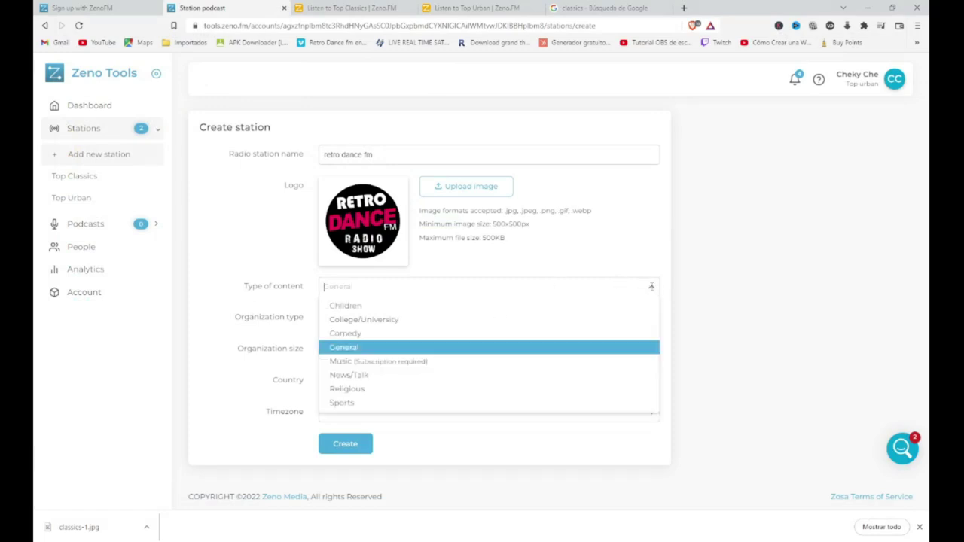
{"action": "left_click", "coordinate": [391, 353]}
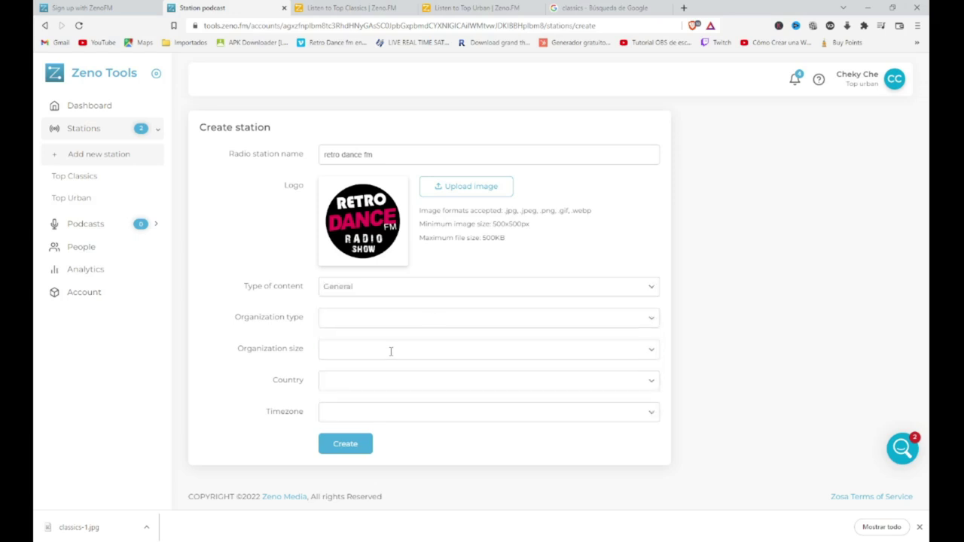
{"action": "left_click", "coordinate": [353, 318]}
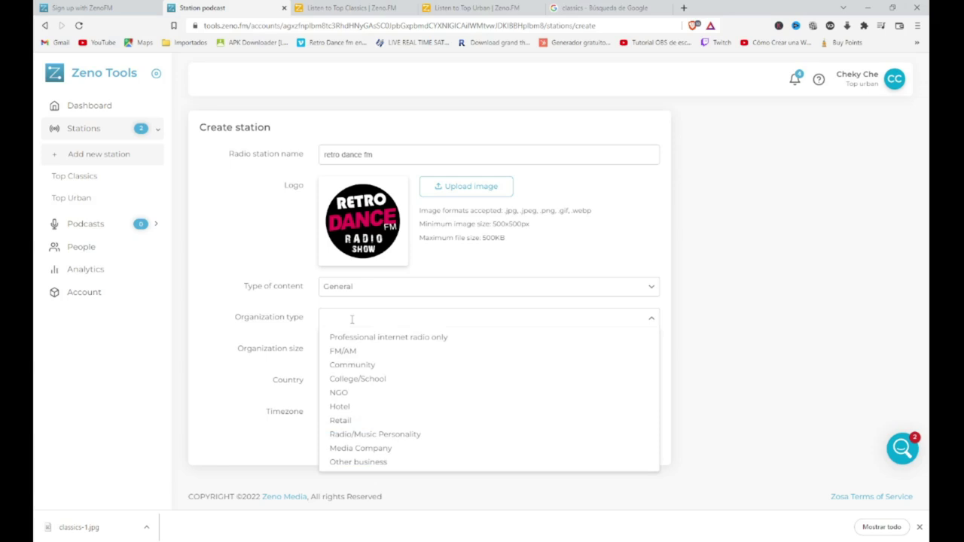
{"action": "left_click", "coordinate": [751, 340]}
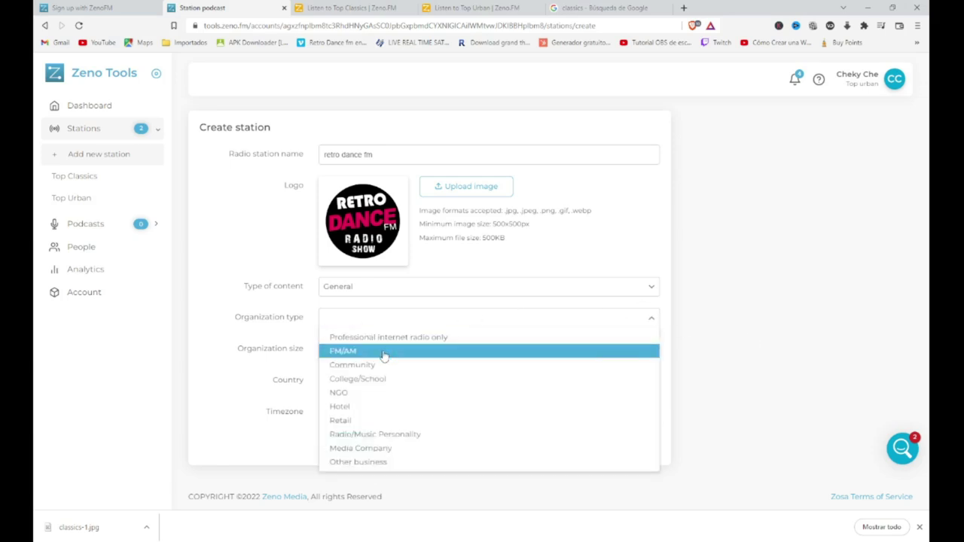
{"action": "left_click", "coordinate": [382, 338]}
{"action": "left_click", "coordinate": [448, 349]}
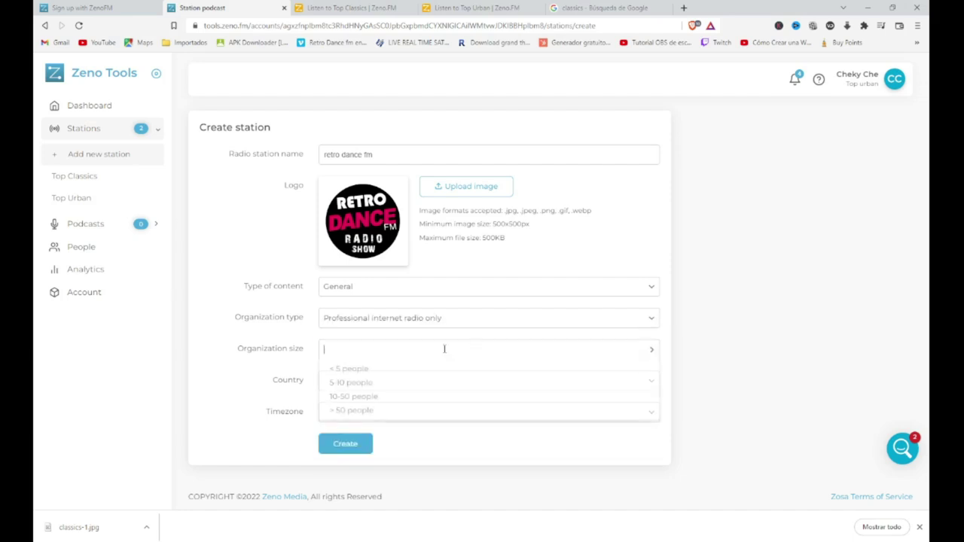
{"action": "left_click", "coordinate": [364, 369]}
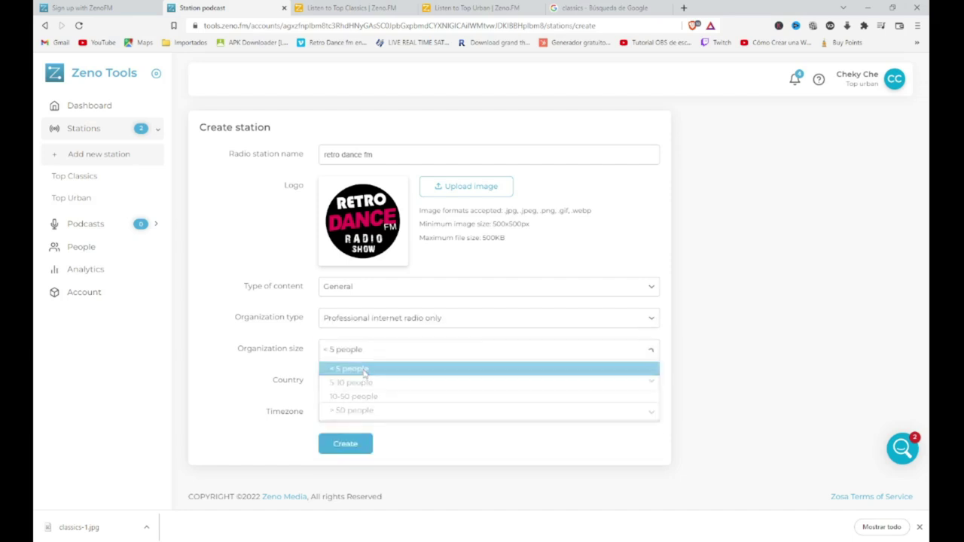
Set the country to Spain and the timezone to (00:00) GMT: Dublin, Edinburgh, Lisbon, London, Casablanca, and create the station
{"action": "left_click", "coordinate": [382, 381]}
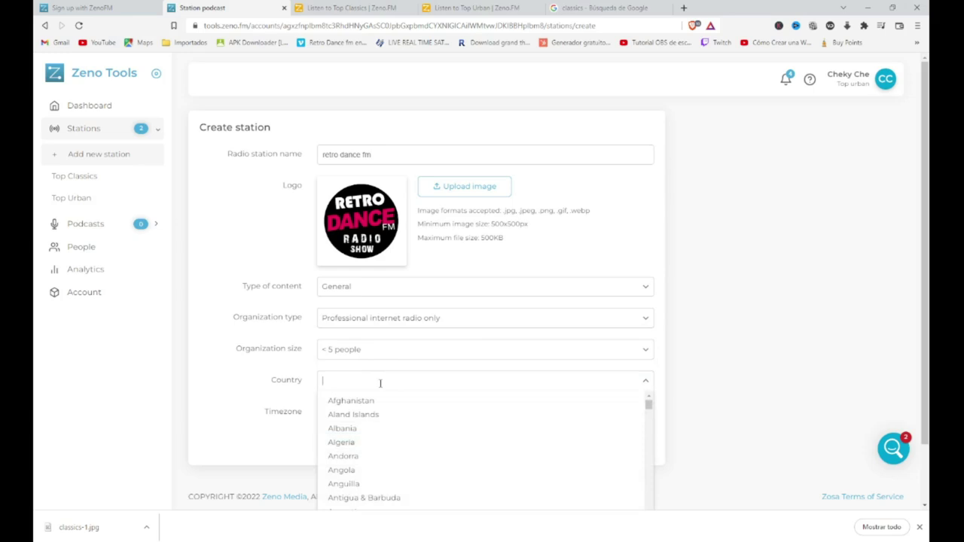
{"action": "type", "text": "s"}
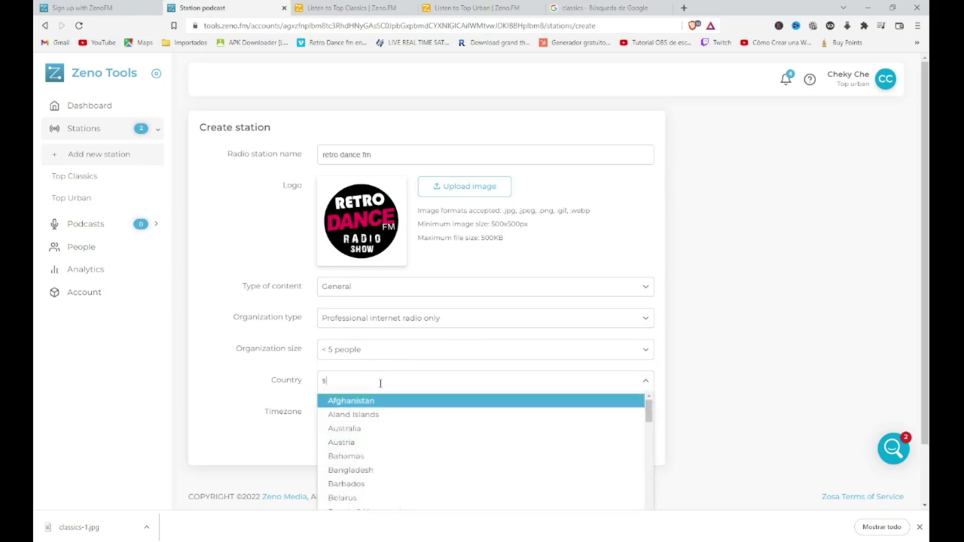
{"action": "type", "text": "p"}
{"action": "left_click", "coordinate": [339, 400]}
{"action": "left_click", "coordinate": [387, 413]}
{"action": "scroll", "coordinate": [422, 444], "scroll_direction": "down", "scroll_amount": 4}
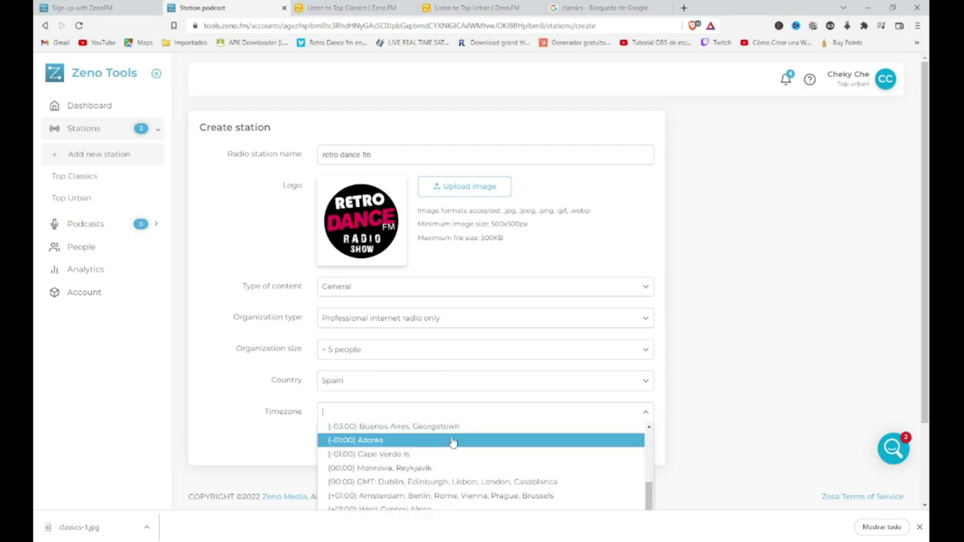
{"action": "left_click", "coordinate": [449, 482]}
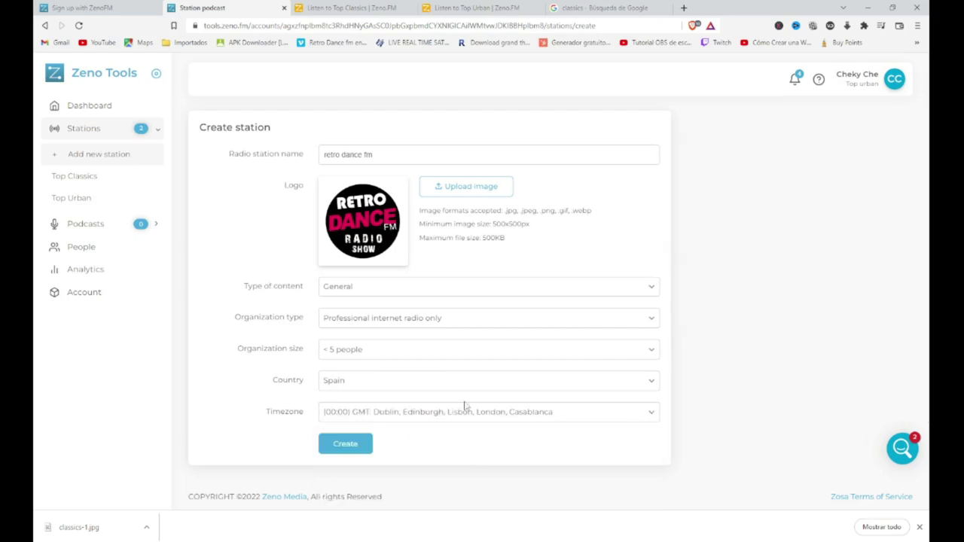
{"action": "left_click", "coordinate": [348, 450]}
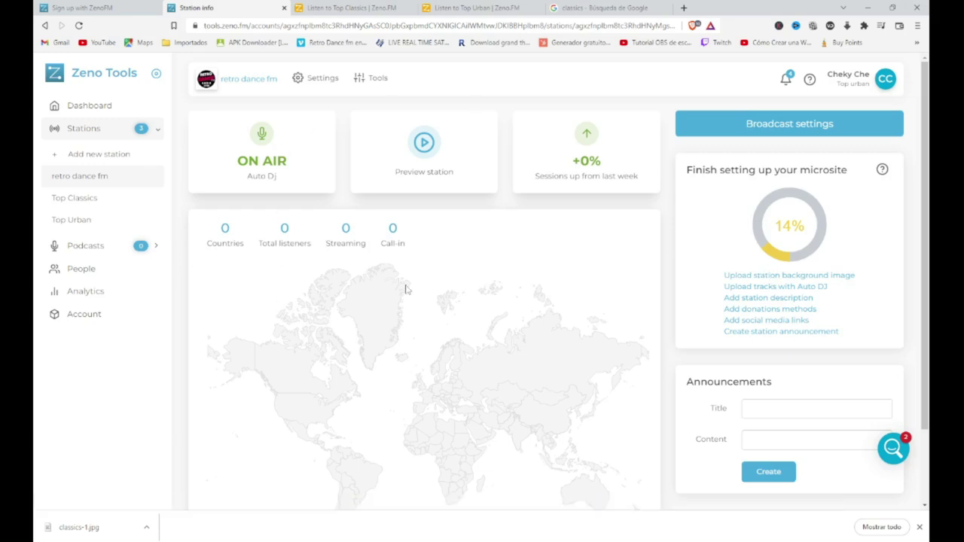
Examine the new station's overview page and its general settings, including station info, master relay link, fail over, server and stream configuration
{"action": "scroll", "coordinate": [554, 309], "scroll_direction": "down", "scroll_amount": 1}
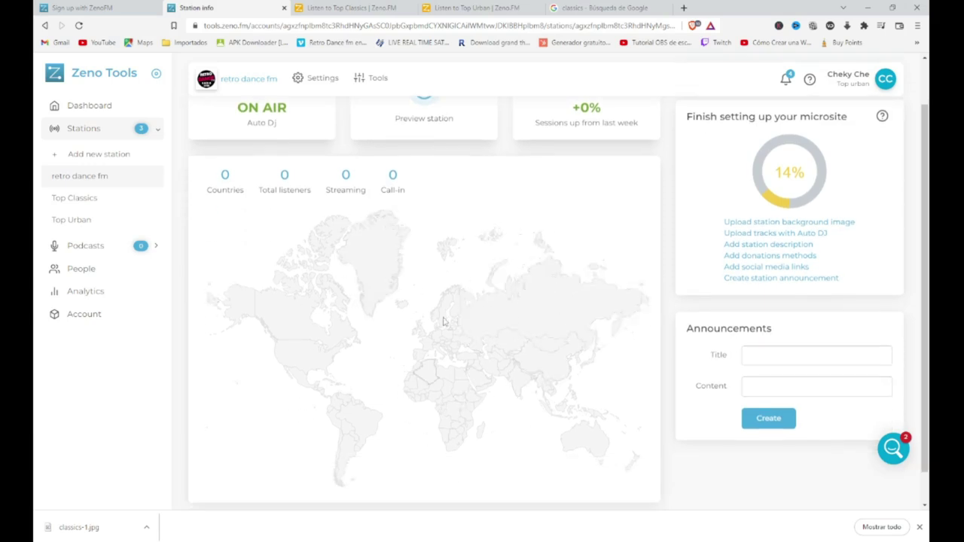
{"action": "scroll", "coordinate": [673, 295], "scroll_direction": "down", "scroll_amount": 1}
{"action": "scroll", "coordinate": [673, 294], "scroll_direction": "up", "scroll_amount": 2}
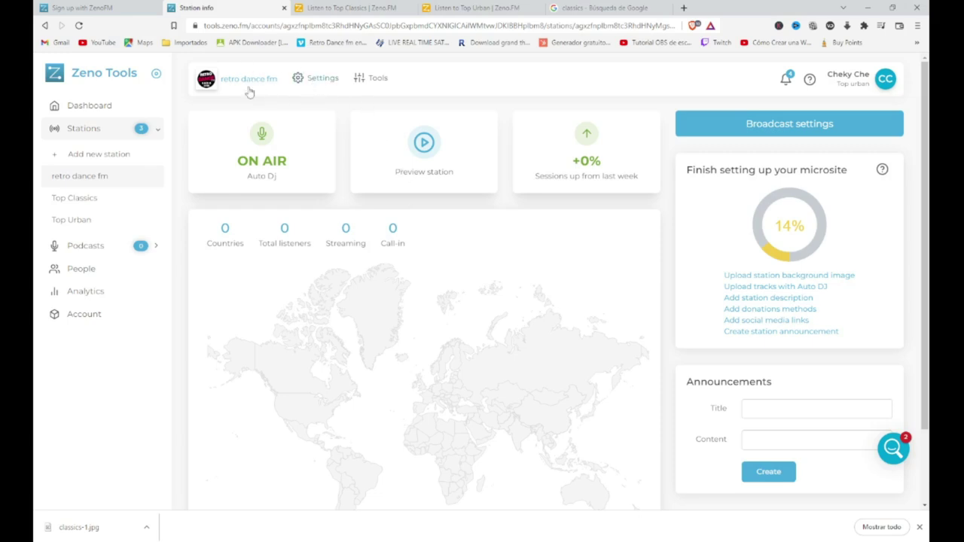
{"action": "left_click", "coordinate": [306, 78]}
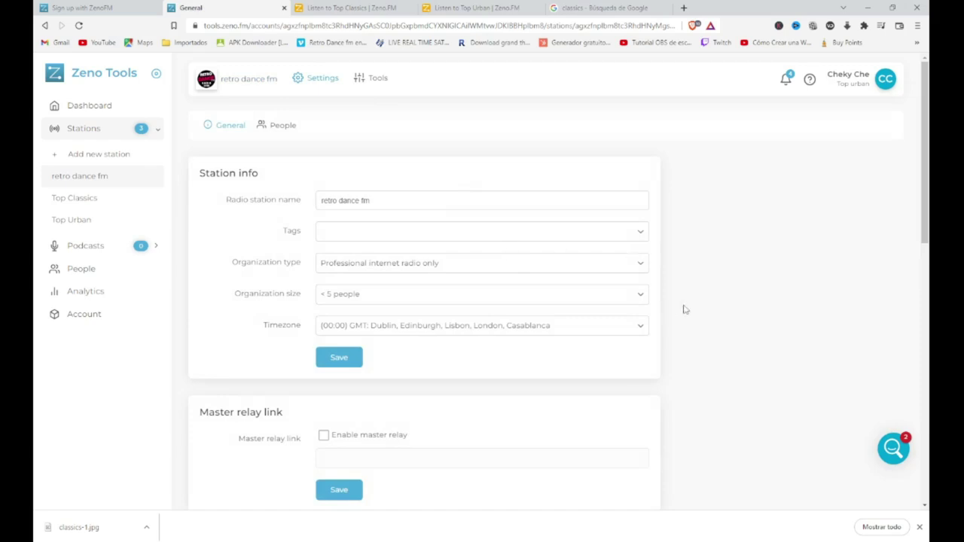
{"action": "scroll", "coordinate": [703, 310], "scroll_direction": "down", "scroll_amount": 1}
{"action": "scroll", "coordinate": [704, 309], "scroll_direction": "down", "scroll_amount": 2}
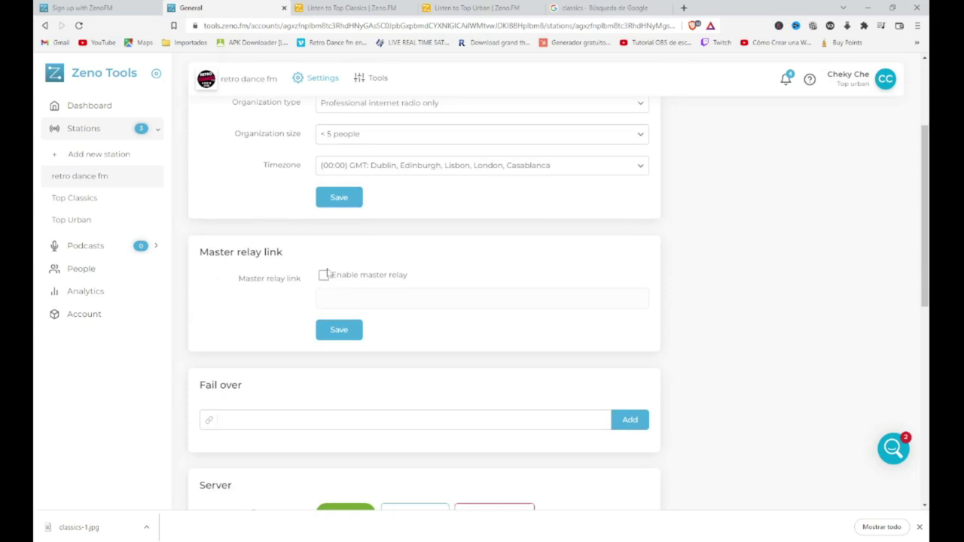
{"action": "scroll", "coordinate": [685, 264], "scroll_direction": "down", "scroll_amount": 2}
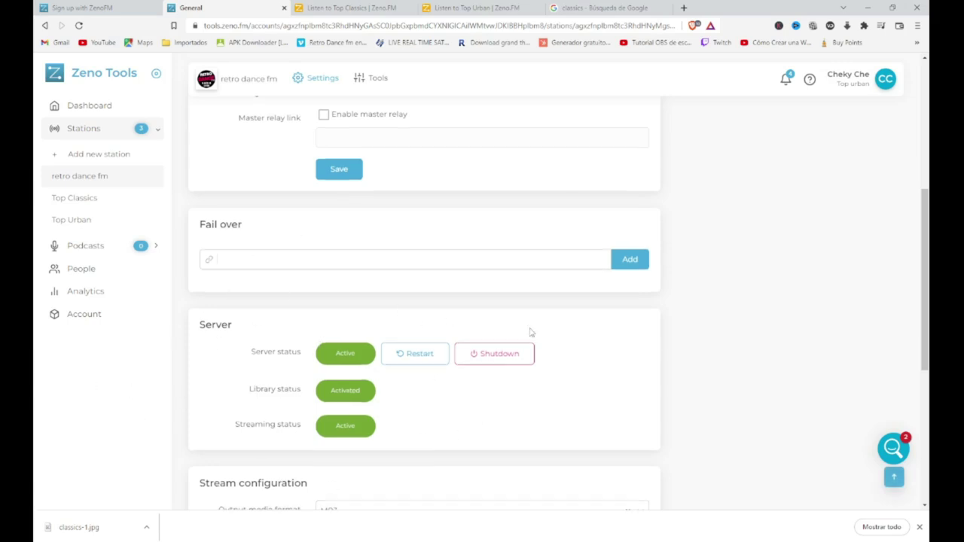
{"action": "scroll", "coordinate": [531, 332], "scroll_direction": "down", "scroll_amount": 1}
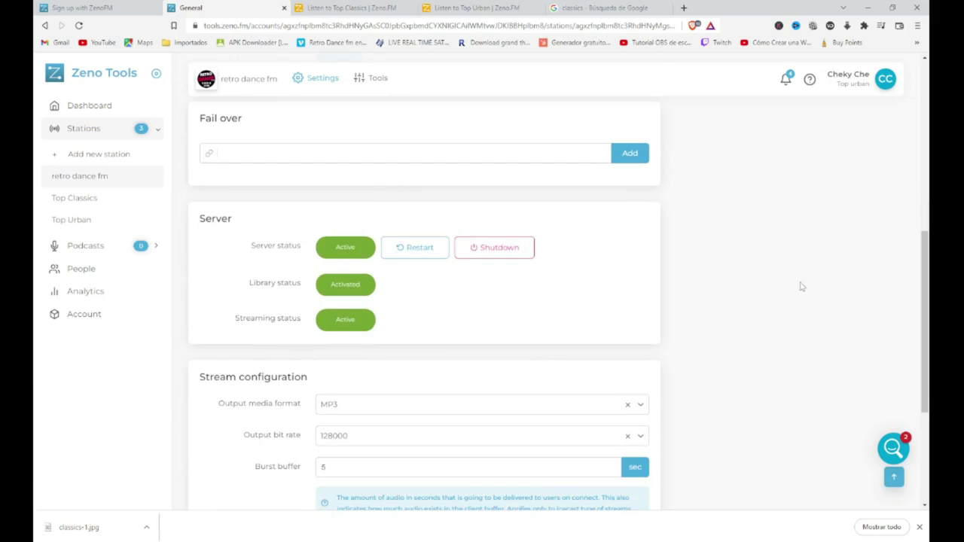
{"action": "scroll", "coordinate": [802, 286], "scroll_direction": "down", "scroll_amount": 1}
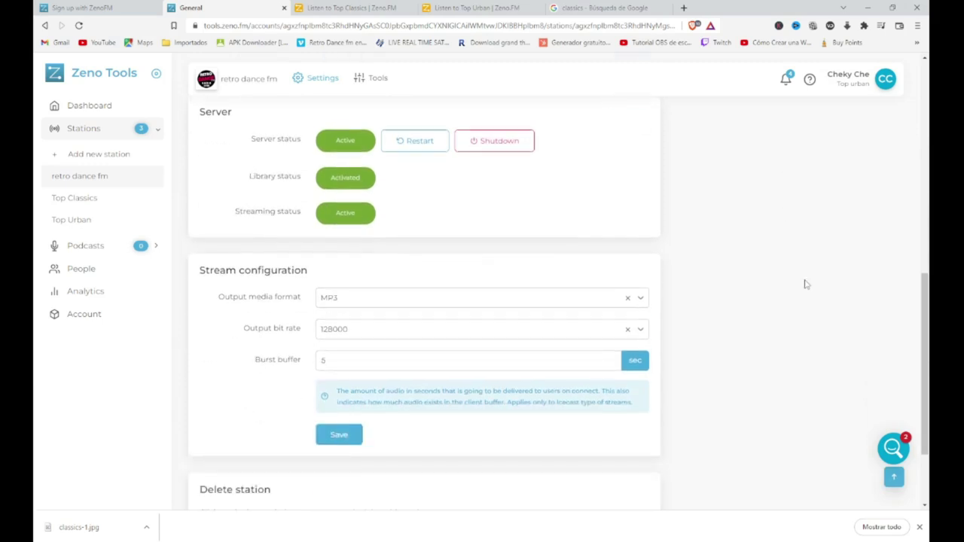
Set the stream's output media format to AAC, check the available bit rates, and save the stream configuration, accepting the stream restart
{"action": "left_click", "coordinate": [639, 329]}
{"action": "left_click", "coordinate": [641, 329]}
{"action": "left_click", "coordinate": [640, 300]}
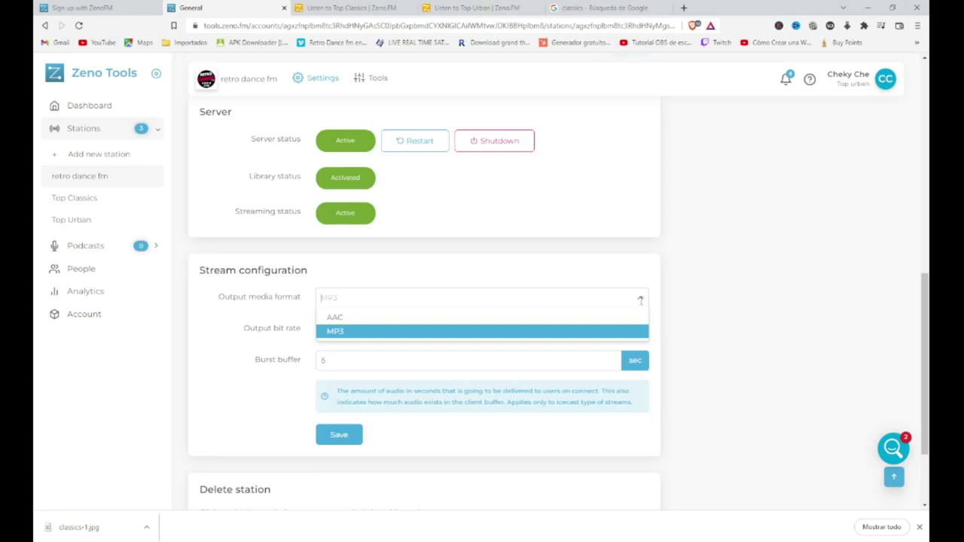
{"action": "left_click", "coordinate": [641, 300]}
{"action": "left_click", "coordinate": [610, 298]}
{"action": "left_click", "coordinate": [608, 318]}
{"action": "left_click", "coordinate": [641, 329]}
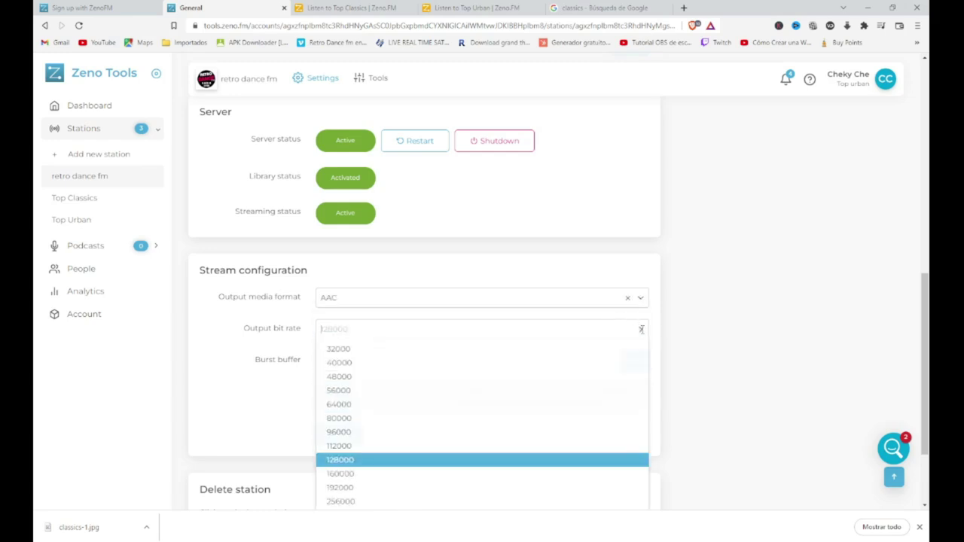
{"action": "left_click", "coordinate": [641, 329]}
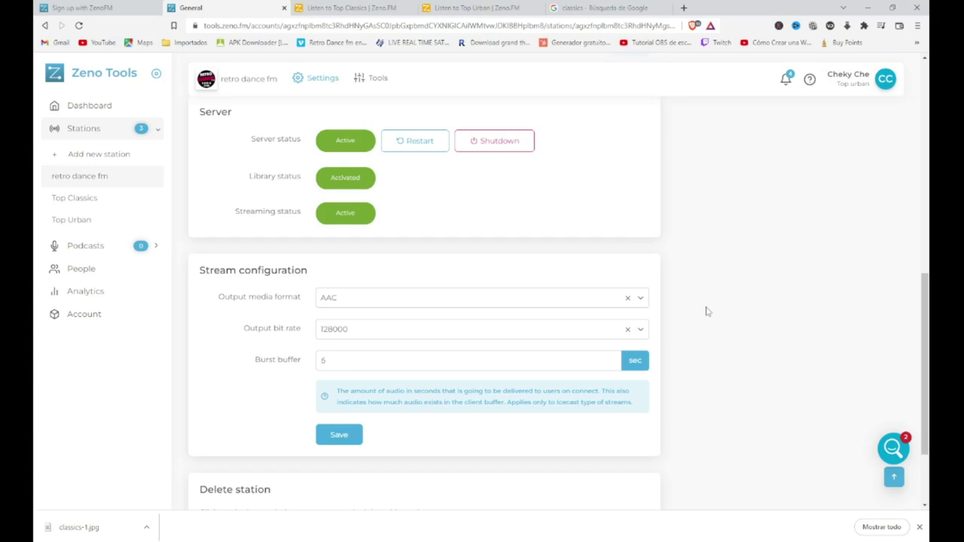
{"action": "scroll", "coordinate": [715, 309], "scroll_direction": "down", "scroll_amount": 2}
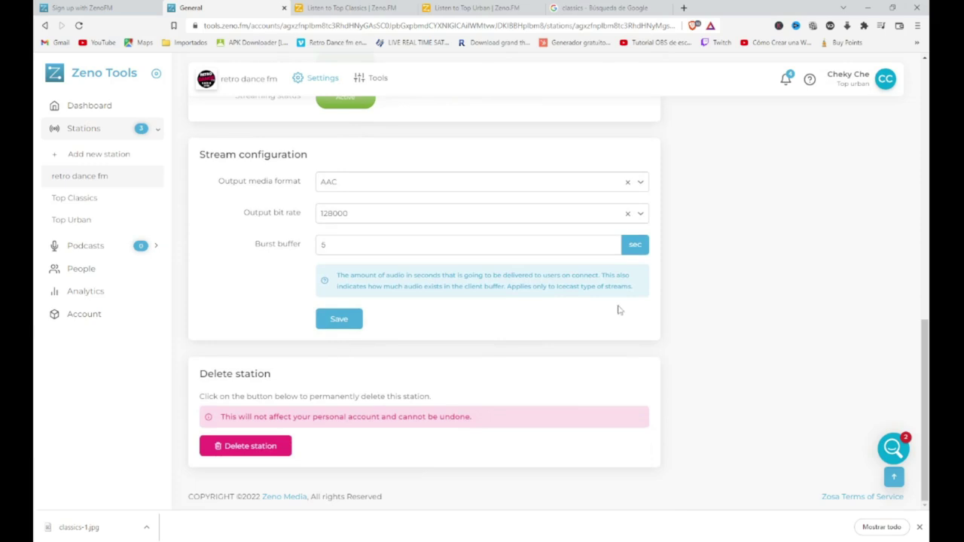
{"action": "scroll", "coordinate": [618, 310], "scroll_direction": "up", "scroll_amount": 2}
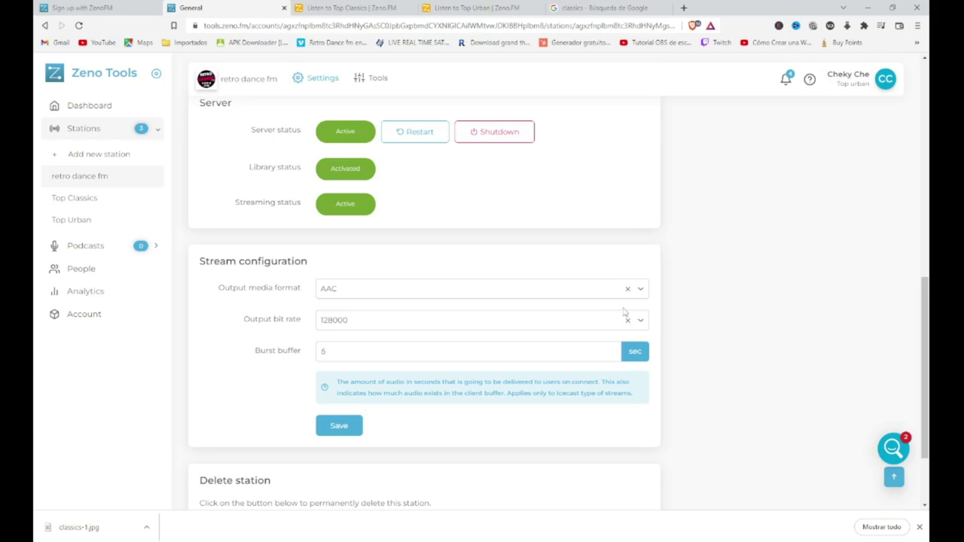
{"action": "left_click", "coordinate": [339, 426]}
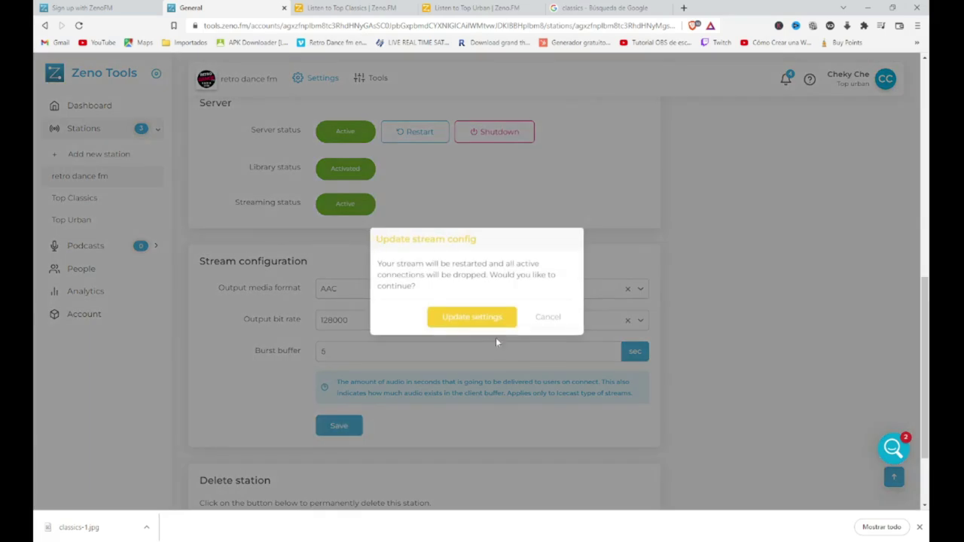
{"action": "left_click", "coordinate": [471, 317]}
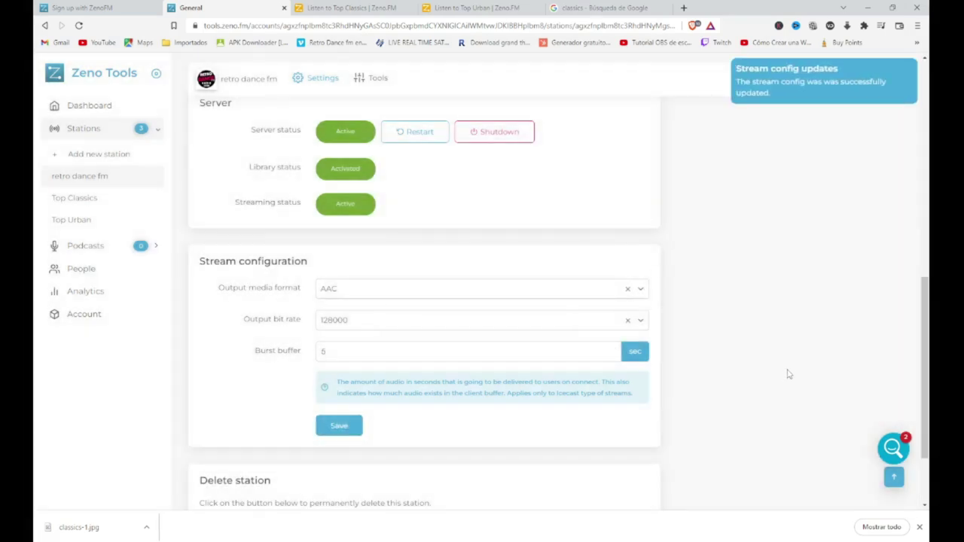
View the option for deleting the station and the station's People settings for inviting staff
{"action": "scroll", "coordinate": [793, 377], "scroll_direction": "down", "scroll_amount": 2}
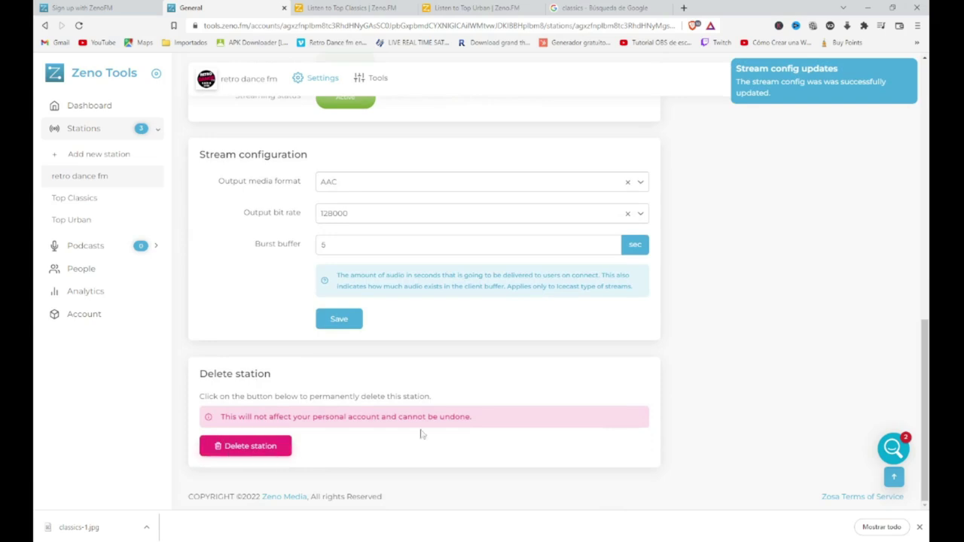
{"action": "scroll", "coordinate": [887, 183], "scroll_direction": "up", "scroll_amount": 8}
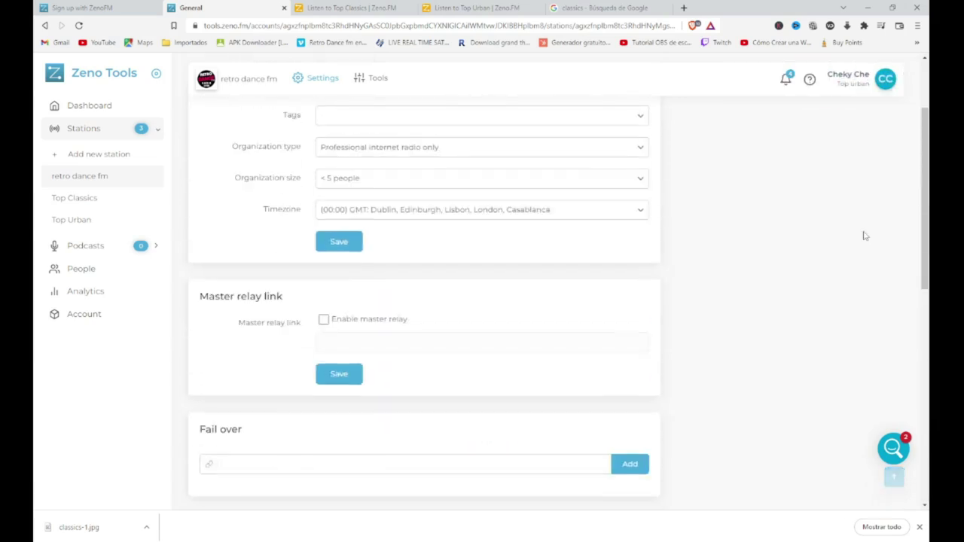
{"action": "scroll", "coordinate": [866, 236], "scroll_direction": "up", "scroll_amount": 2}
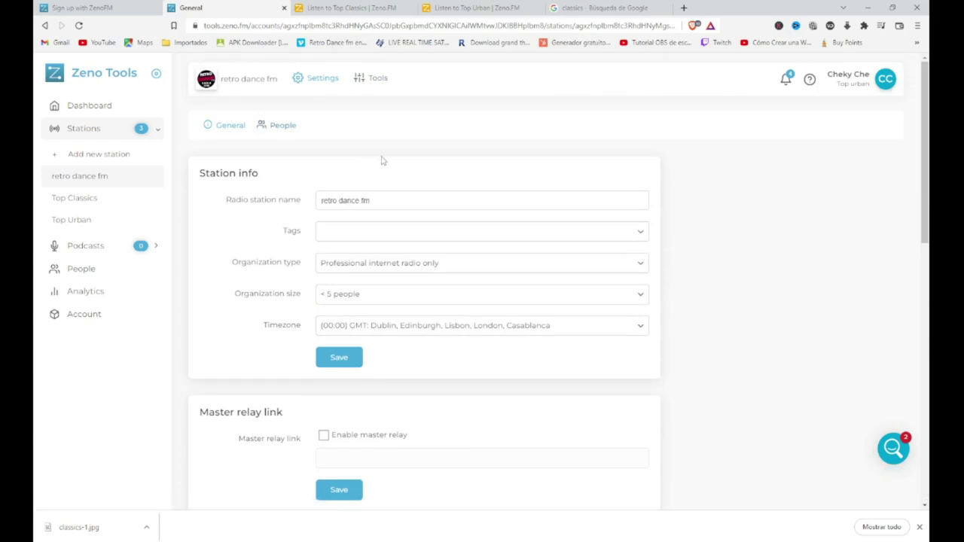
{"action": "left_click", "coordinate": [312, 131]}
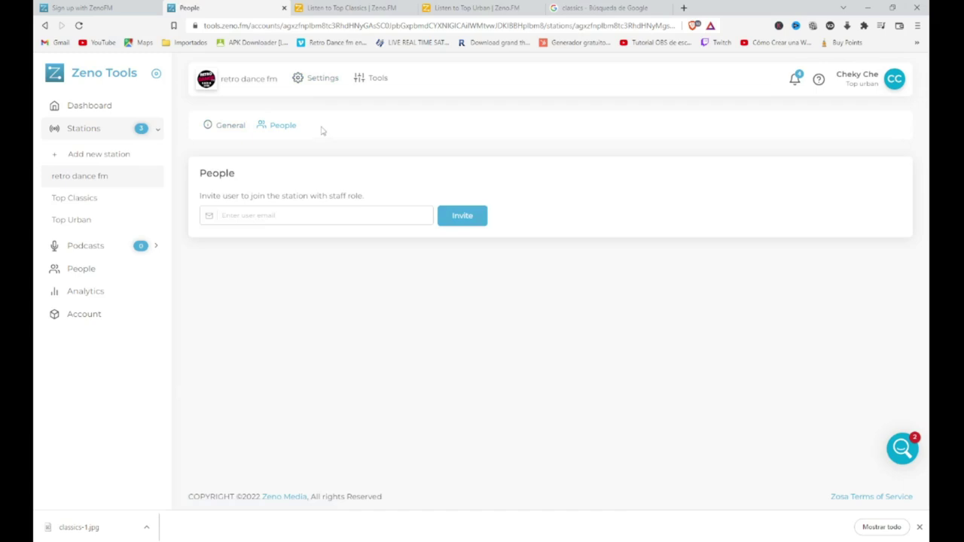
Open the station's microsite tools, visit the public retro dance fm page and return to the microsite settings
{"action": "left_click", "coordinate": [376, 79]}
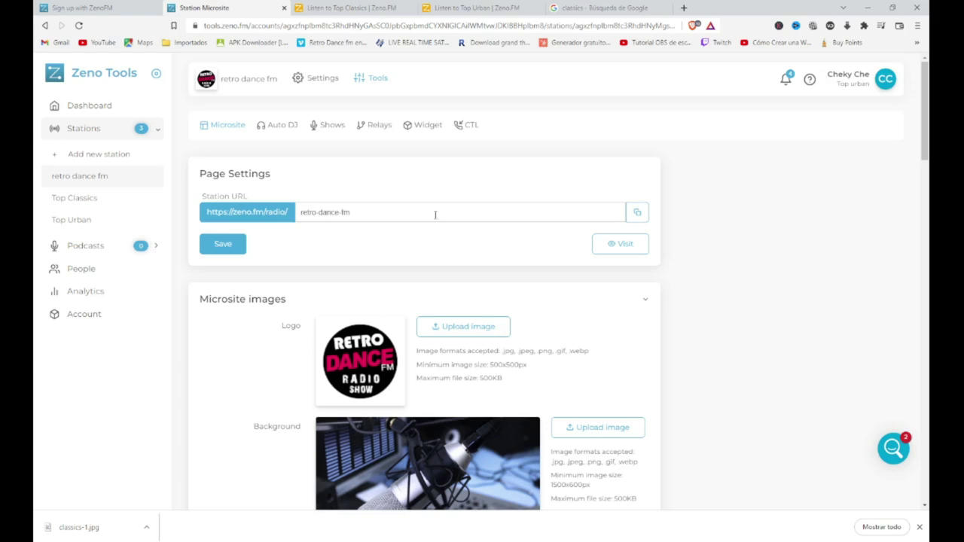
{"action": "left_click", "coordinate": [620, 244]}
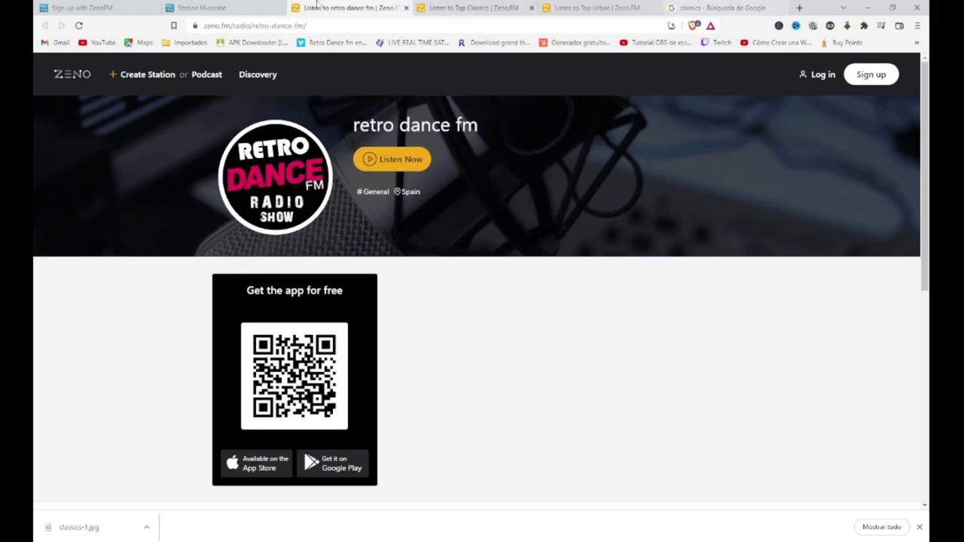
{"action": "left_click", "coordinate": [211, 8]}
Save the microsite's station URL with the ending retro-dance-fm
{"action": "scroll", "coordinate": [748, 220], "scroll_direction": "down", "scroll_amount": 1}
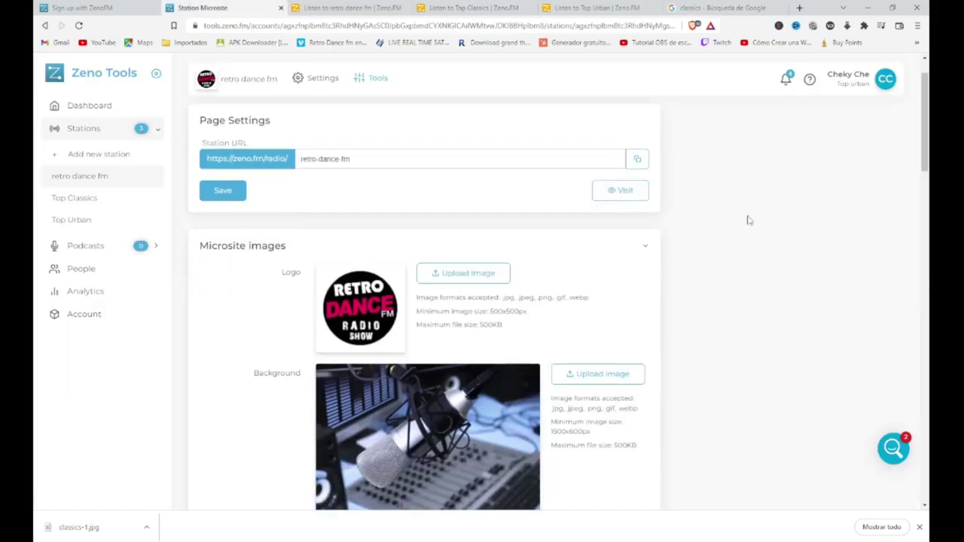
{"action": "left_click", "coordinate": [434, 160]}
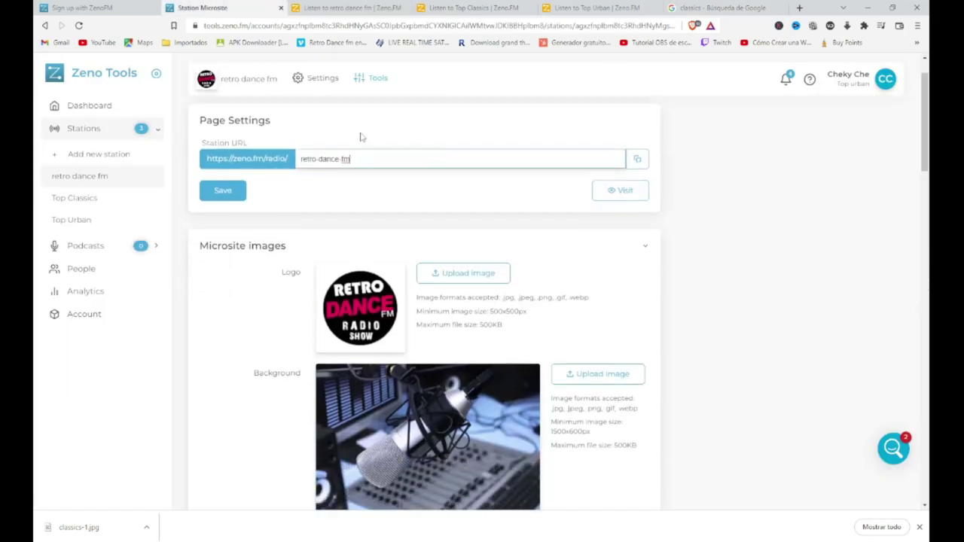
{"action": "left_click_drag", "start_coordinate": [357, 159], "coordinate": [261, 159]}
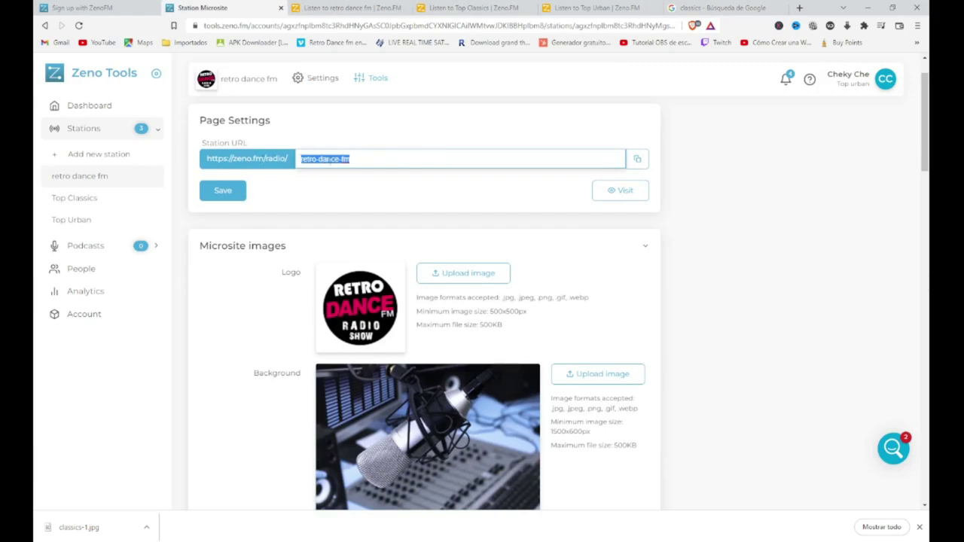
{"action": "left_click", "coordinate": [357, 158]}
{"action": "left_click", "coordinate": [225, 190]}
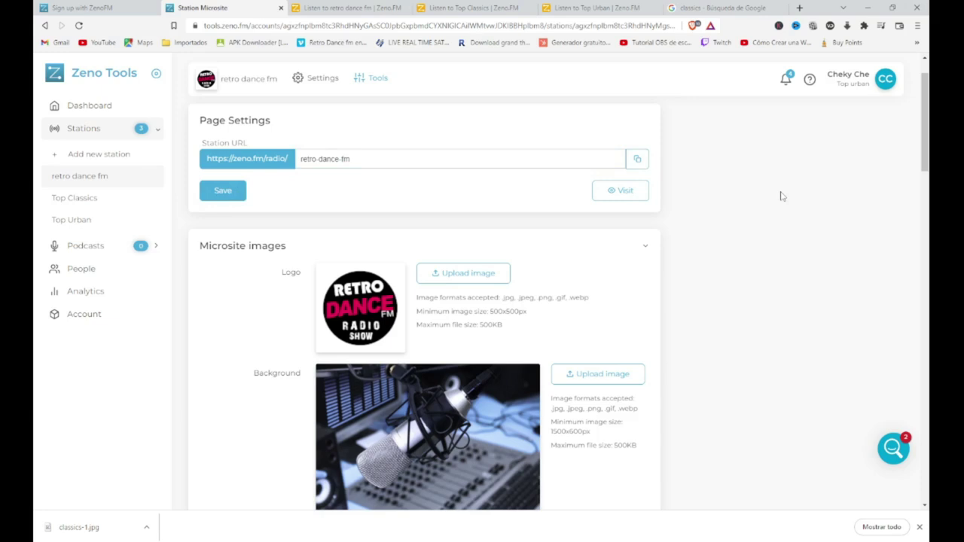
Review the microsite's image size requirements, station profile, listener donations and station website sections
{"action": "scroll", "coordinate": [773, 219], "scroll_direction": "down", "scroll_amount": 1}
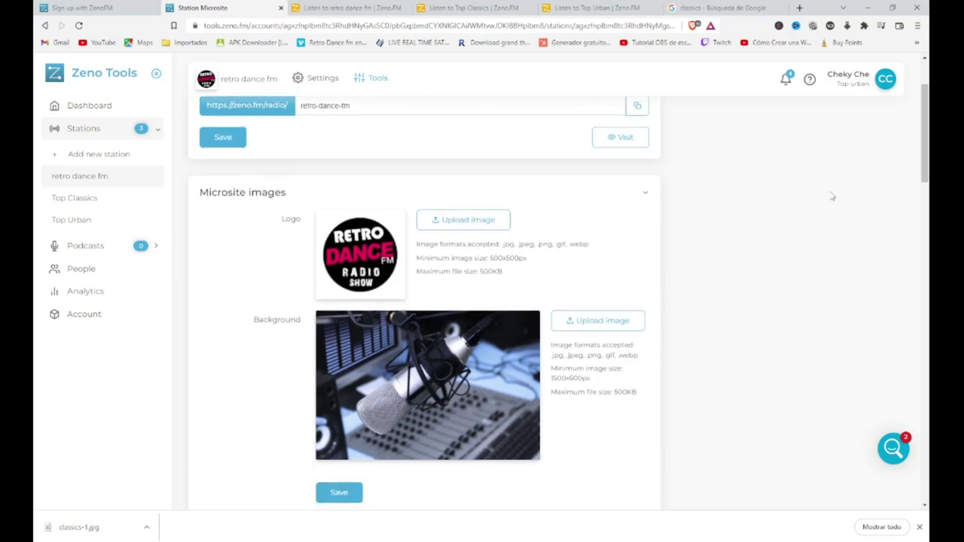
{"action": "scroll", "coordinate": [839, 243], "scroll_direction": "down", "scroll_amount": 2}
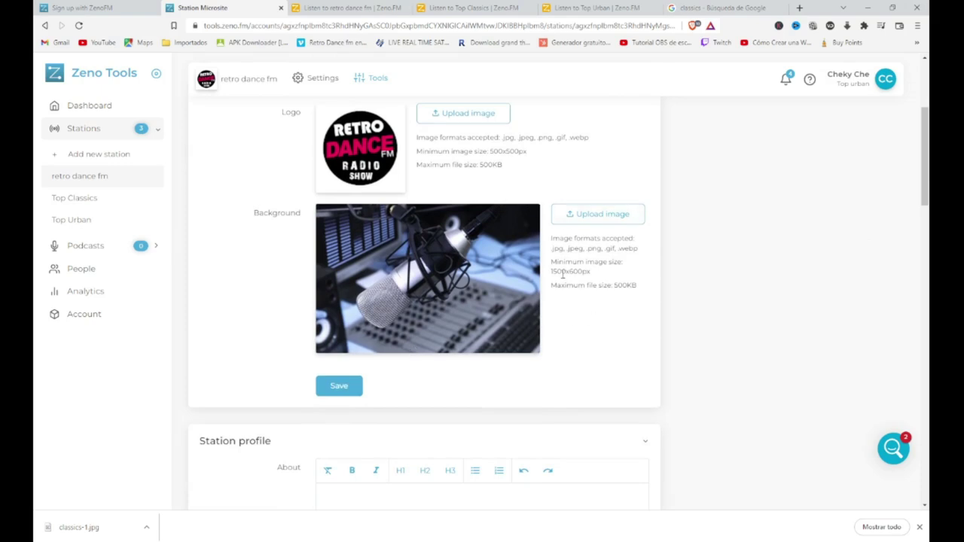
{"action": "left_click_drag", "start_coordinate": [554, 271], "coordinate": [615, 291]}
{"action": "scroll", "coordinate": [764, 309], "scroll_direction": "down", "scroll_amount": 5}
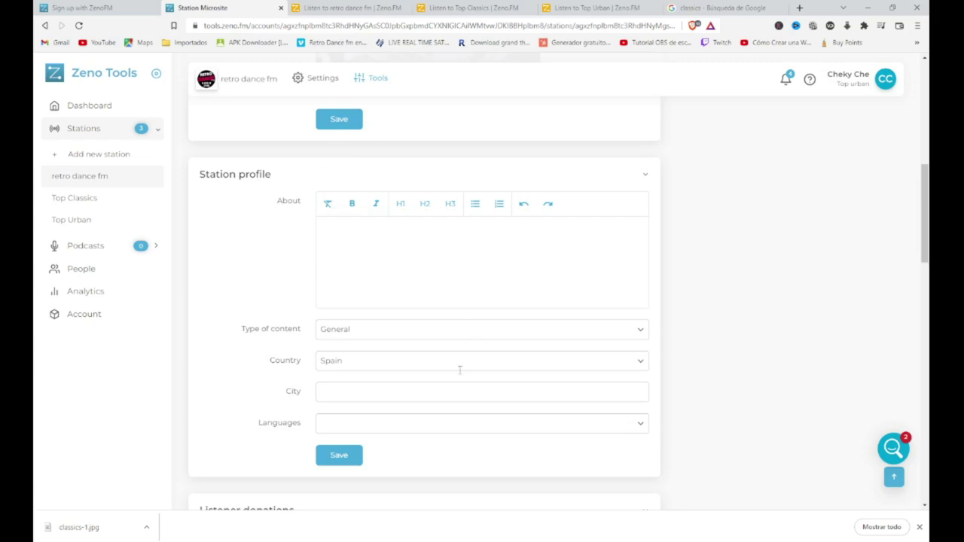
{"action": "scroll", "coordinate": [532, 394], "scroll_direction": "down", "scroll_amount": 2}
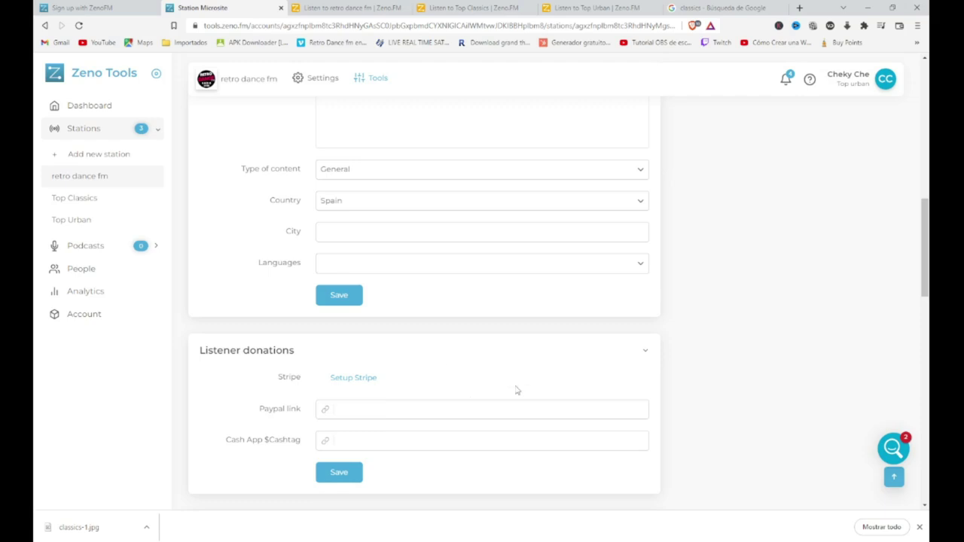
{"action": "scroll", "coordinate": [398, 399], "scroll_direction": "down", "scroll_amount": 3}
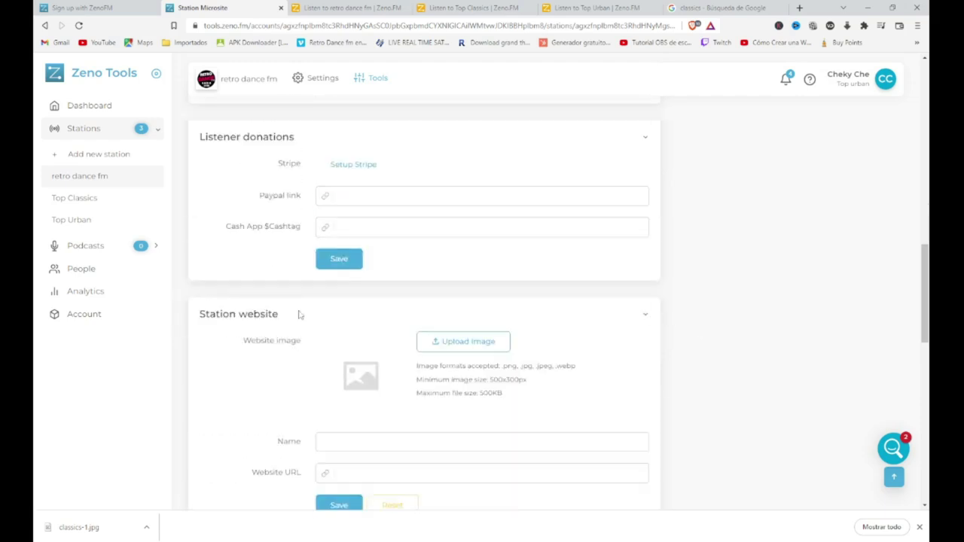
{"action": "scroll", "coordinate": [642, 339], "scroll_direction": "down", "scroll_amount": 2}
{"action": "scroll", "coordinate": [641, 340], "scroll_direction": "up", "scroll_amount": 1}
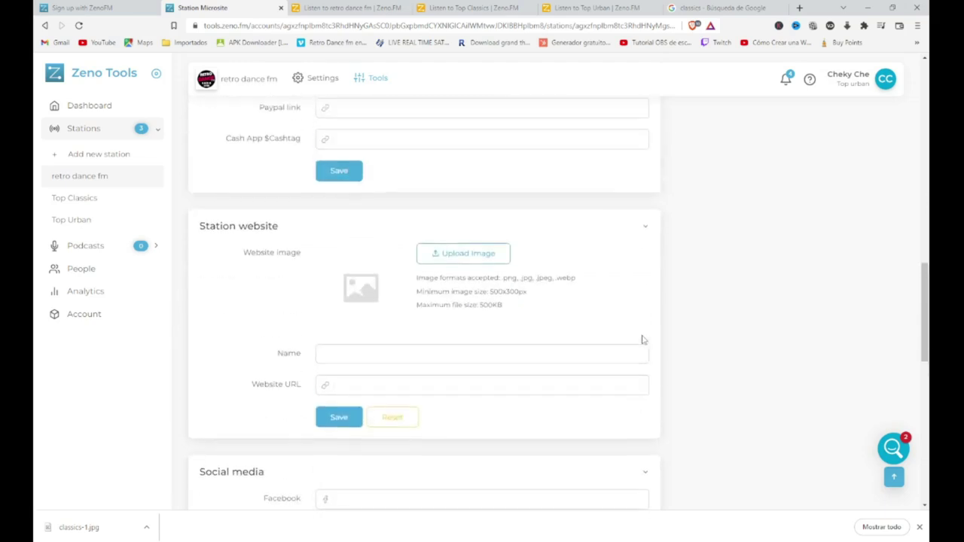
{"action": "scroll", "coordinate": [643, 340], "scroll_direction": "up", "scroll_amount": 1}
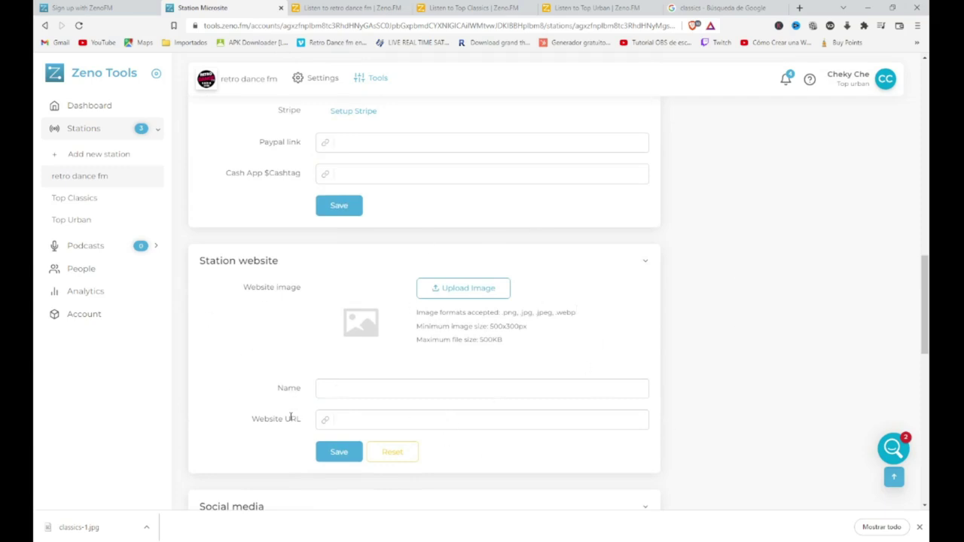
Review the microsite's social media, announcements and app store sections, and return to the page settings
{"action": "scroll", "coordinate": [460, 420], "scroll_direction": "down", "scroll_amount": 2}
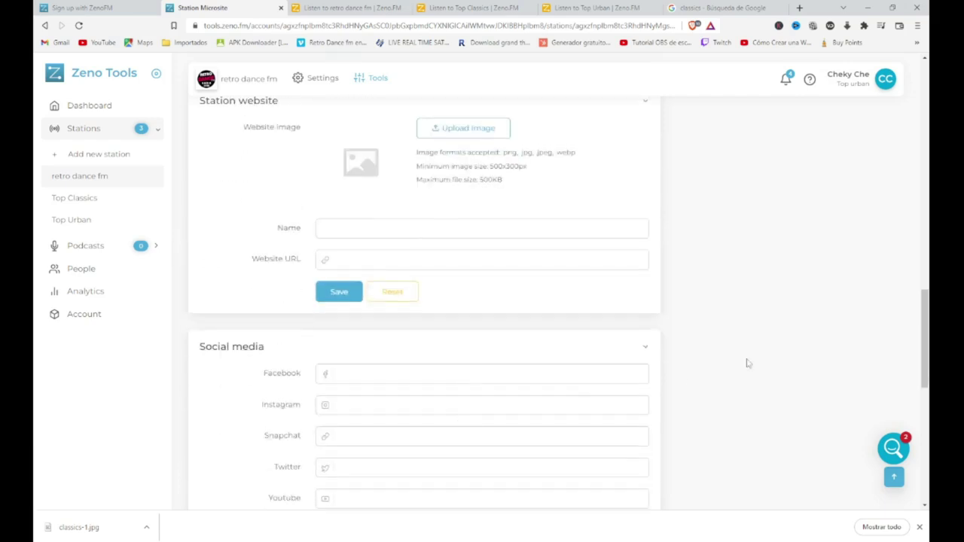
{"action": "scroll", "coordinate": [750, 362], "scroll_direction": "down", "scroll_amount": 1}
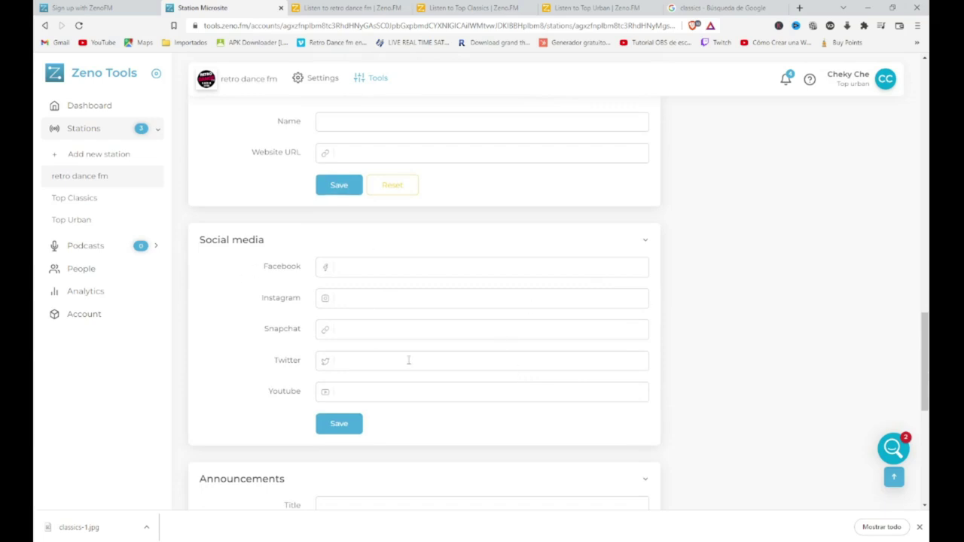
{"action": "scroll", "coordinate": [654, 368], "scroll_direction": "down", "scroll_amount": 2}
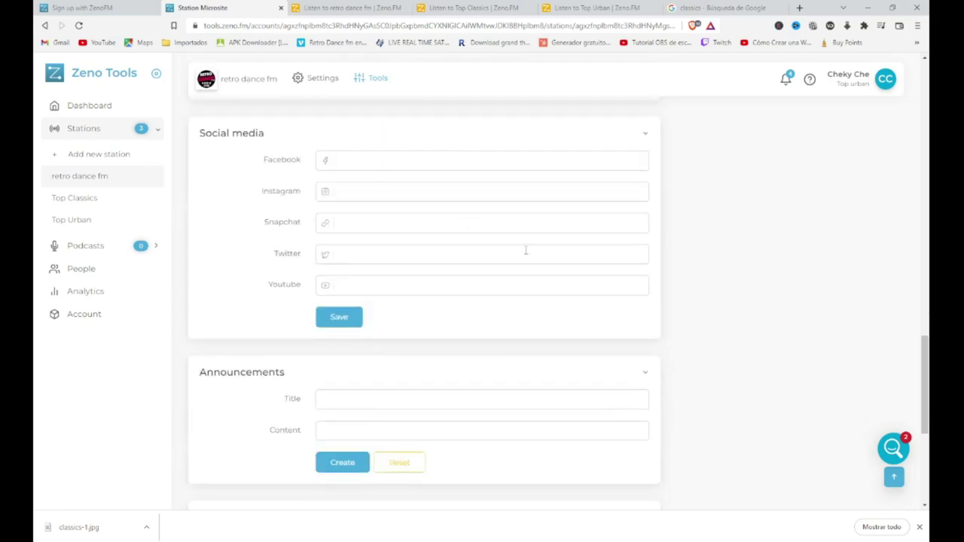
{"action": "scroll", "coordinate": [490, 286], "scroll_direction": "down", "scroll_amount": 2}
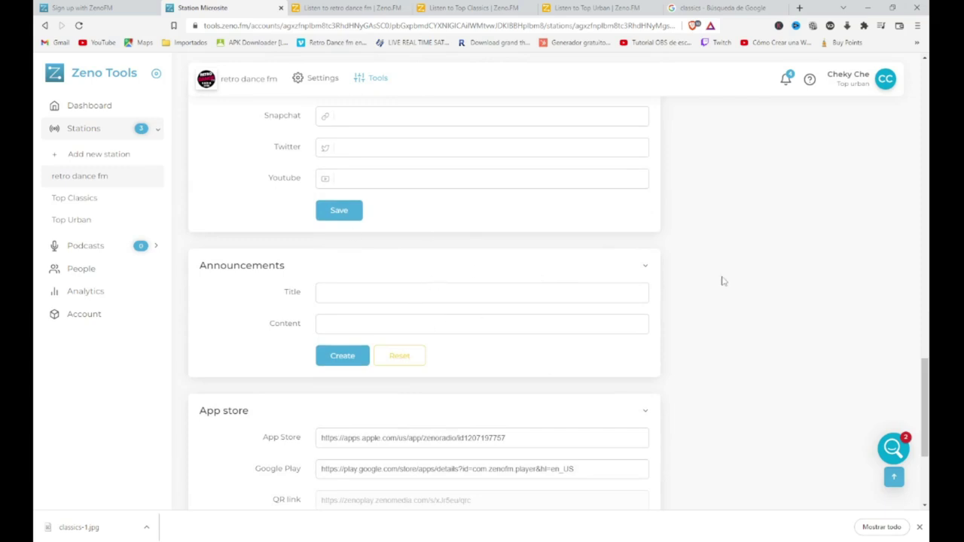
{"action": "scroll", "coordinate": [722, 281], "scroll_direction": "down", "scroll_amount": 2}
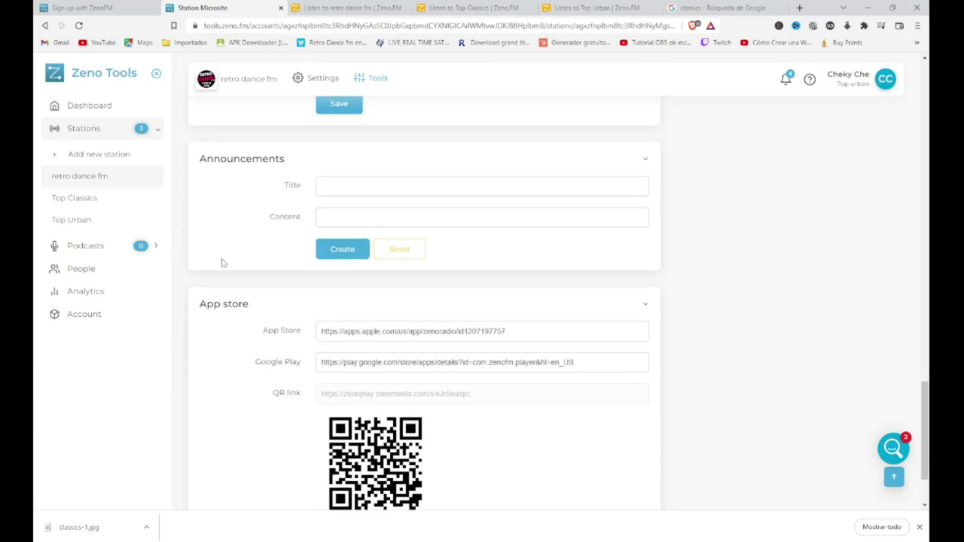
{"action": "scroll", "coordinate": [659, 344], "scroll_direction": "down", "scroll_amount": 2}
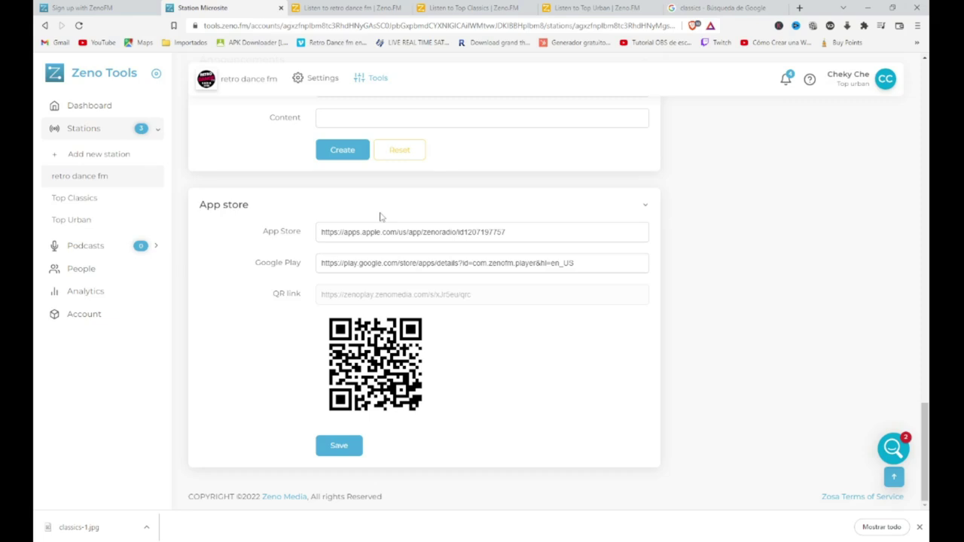
{"action": "scroll", "coordinate": [599, 218], "scroll_direction": "up", "scroll_amount": 8}
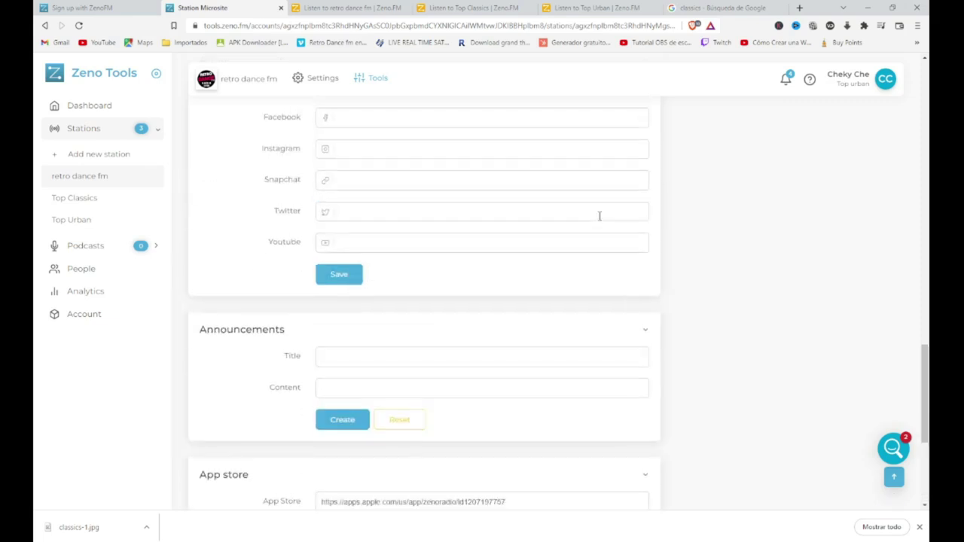
{"action": "scroll", "coordinate": [603, 196], "scroll_direction": "up", "scroll_amount": 15}
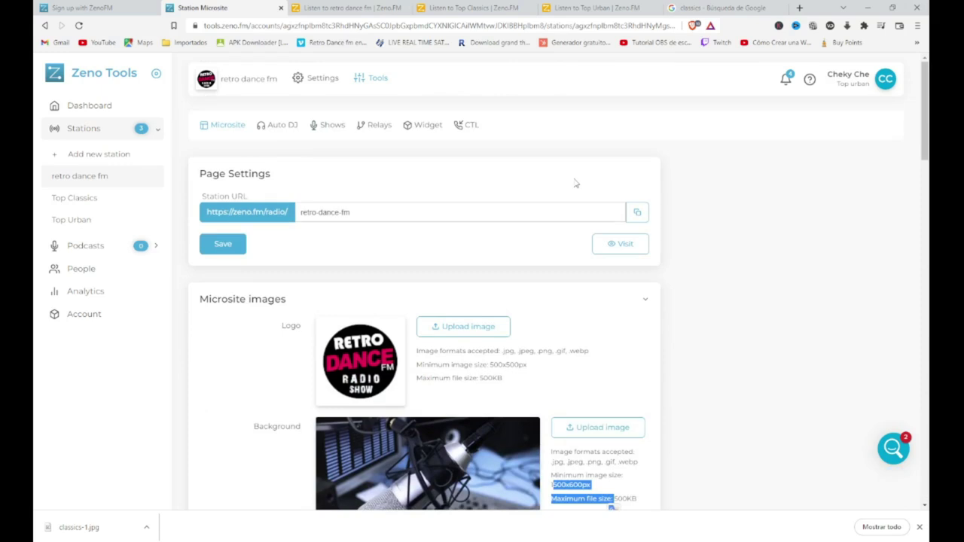
Go to the Auto DJ tool's media upload page for the retro dance fm station
{"action": "left_click", "coordinate": [279, 125]}
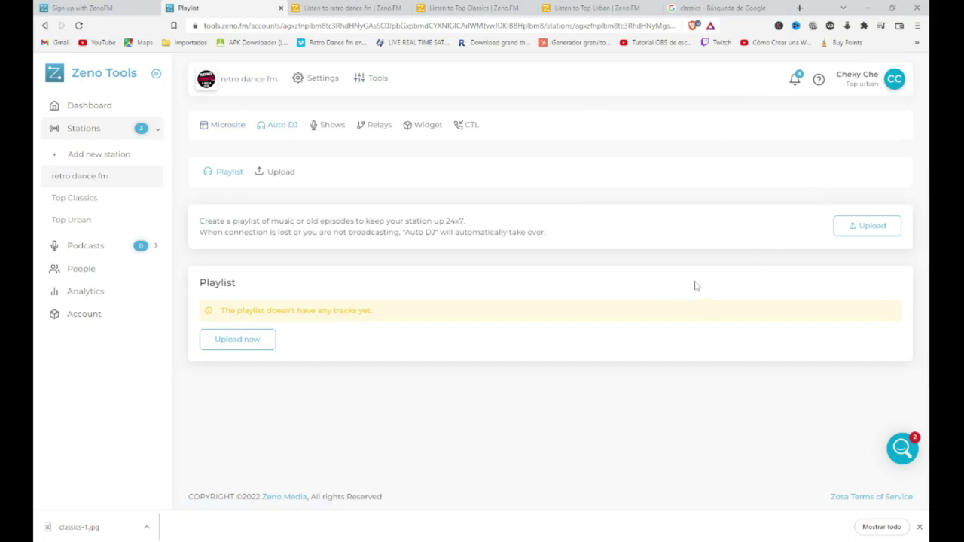
{"action": "left_click", "coordinate": [247, 348]}
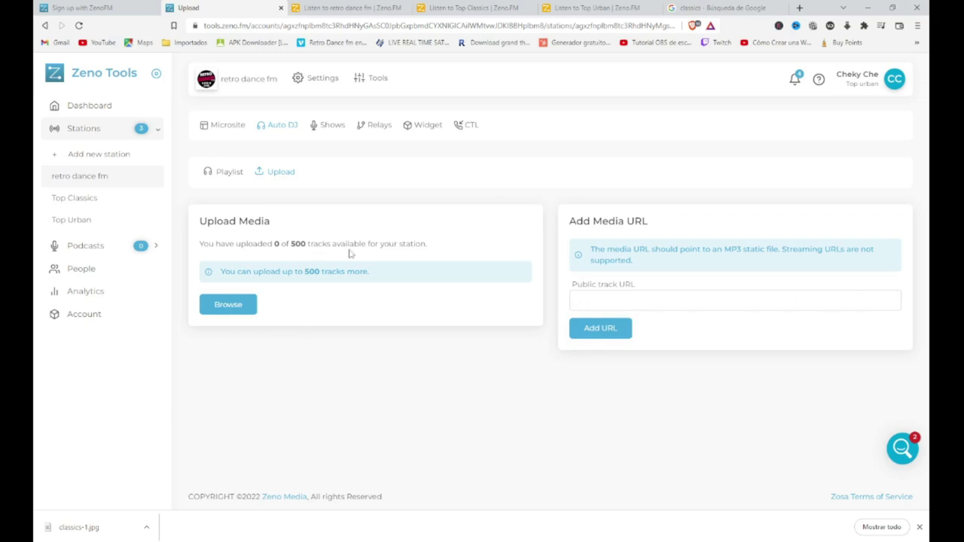
{"action": "left_click", "coordinate": [230, 315]}
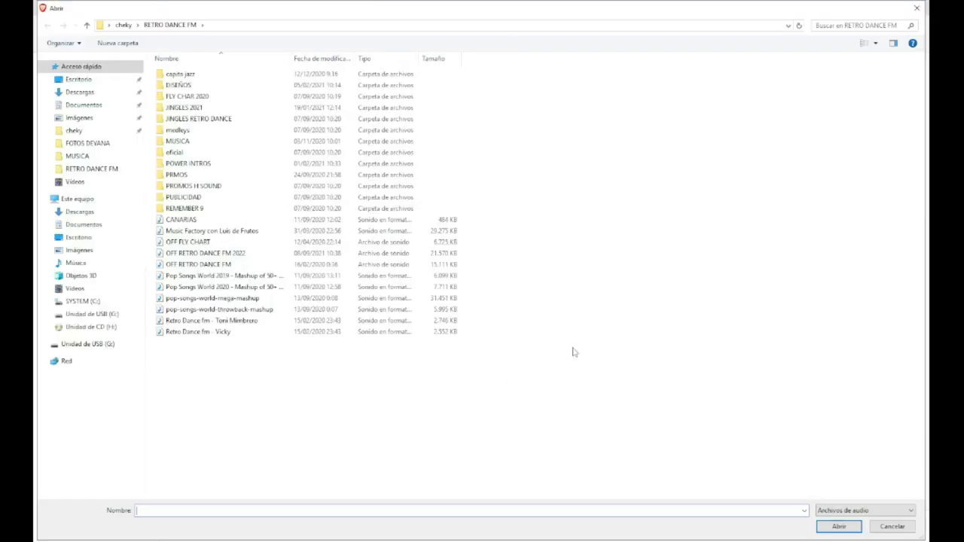
{"action": "left_click_drag", "start_coordinate": [302, 389], "coordinate": [154, 260]}
{"action": "left_click", "coordinate": [839, 527]}
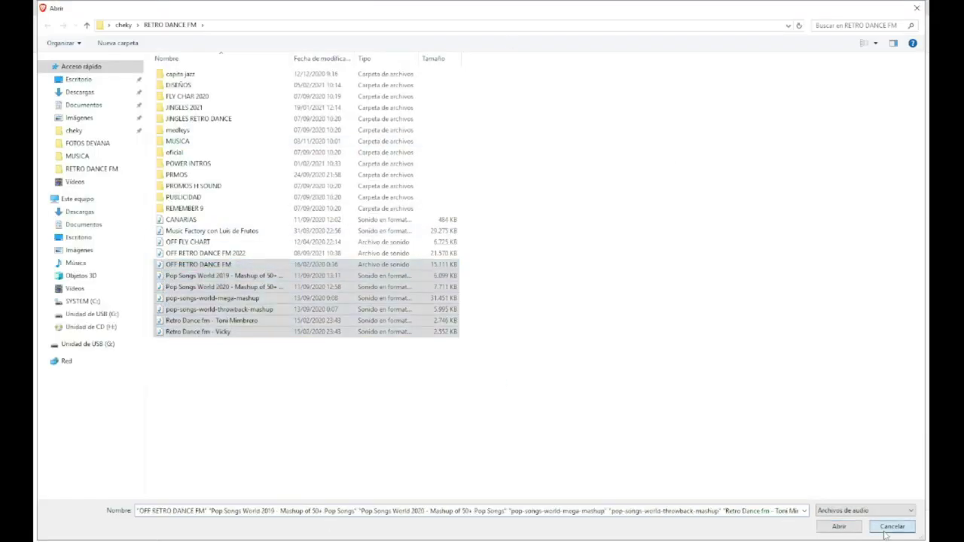
Upload Arno Cost - Magenta (Radio Edit), Ava Max - Who's Laughing Now and BENEE - Supalonely from MUSICA/LISTA 4 and save them to the playlist
{"action": "left_click", "coordinate": [230, 313]}
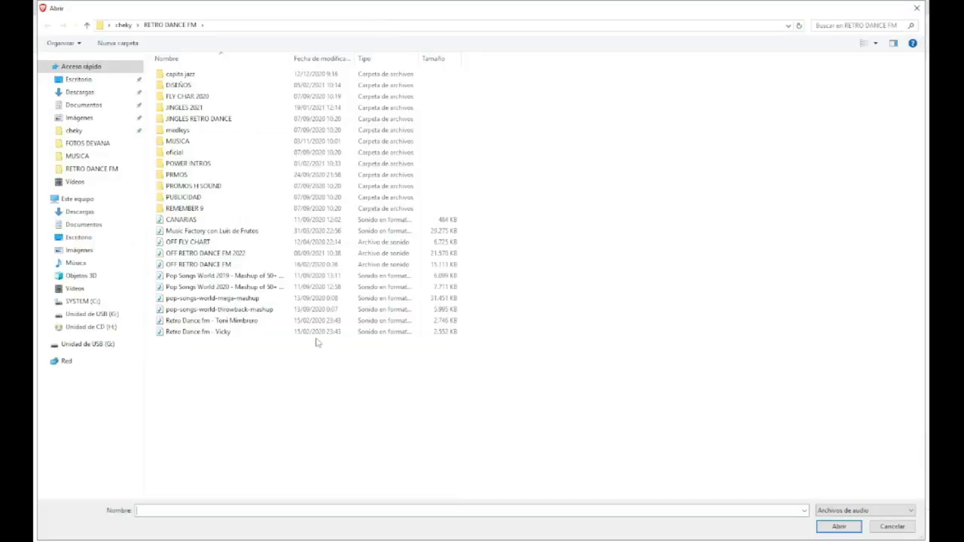
{"action": "double_click", "coordinate": [205, 142]}
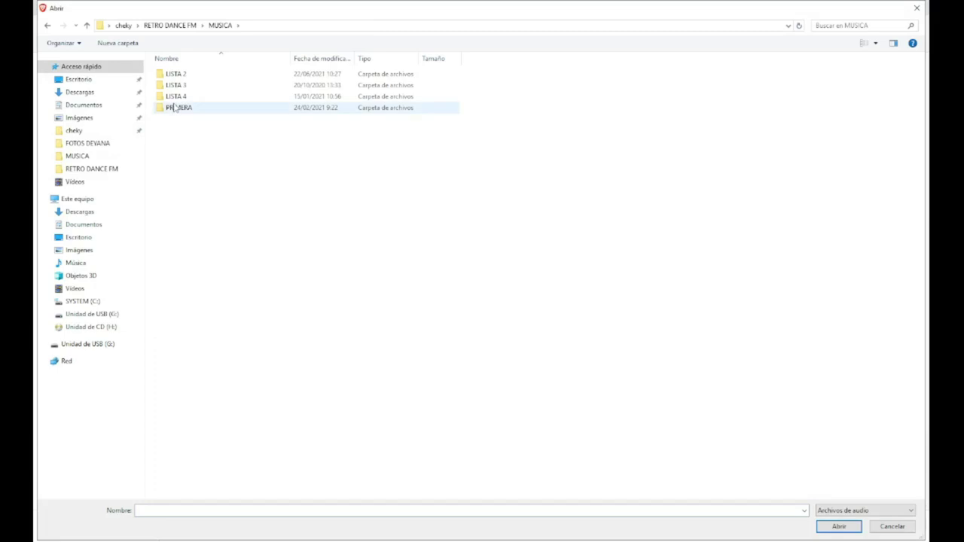
{"action": "double_click", "coordinate": [176, 96]}
{"action": "left_click", "coordinate": [203, 199]}
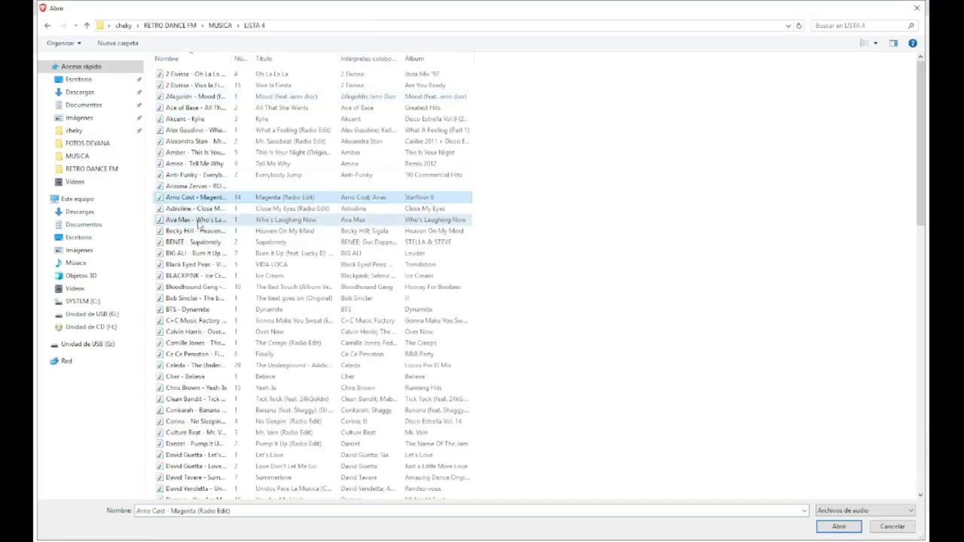
{"action": "left_click", "coordinate": [196, 219], "text": "ctrl"}
{"action": "left_click", "coordinate": [195, 242], "text": "ctrl"}
{"action": "left_click", "coordinate": [840, 526]}
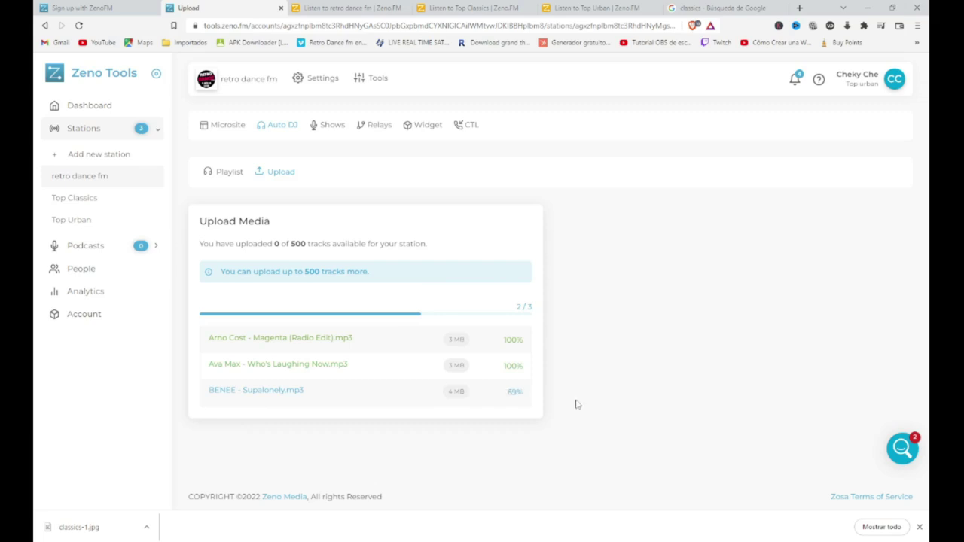
{"action": "left_click", "coordinate": [229, 304]}
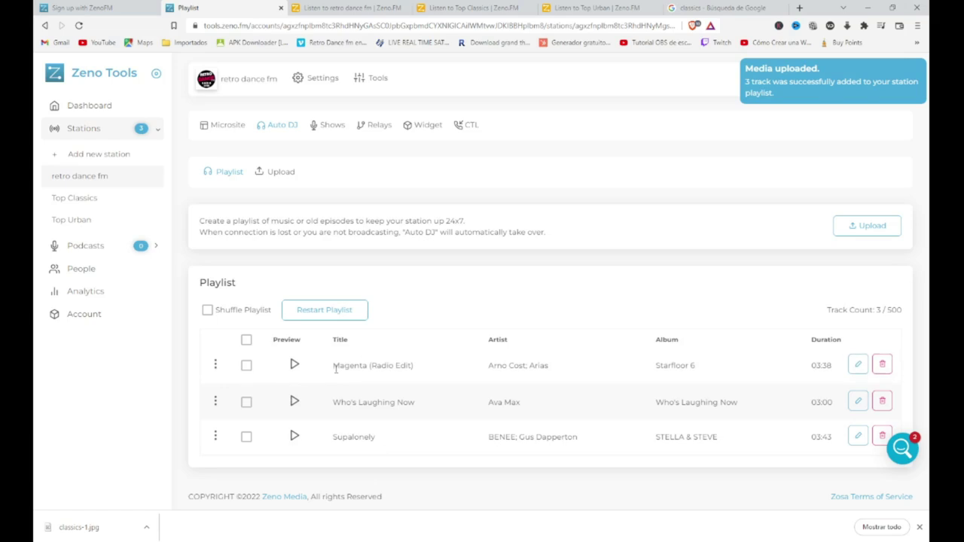
Upload JINGLE 9.mp3 from the JINGLES 2021 folder and save it to the Auto DJ playlist
{"action": "left_click", "coordinate": [869, 230]}
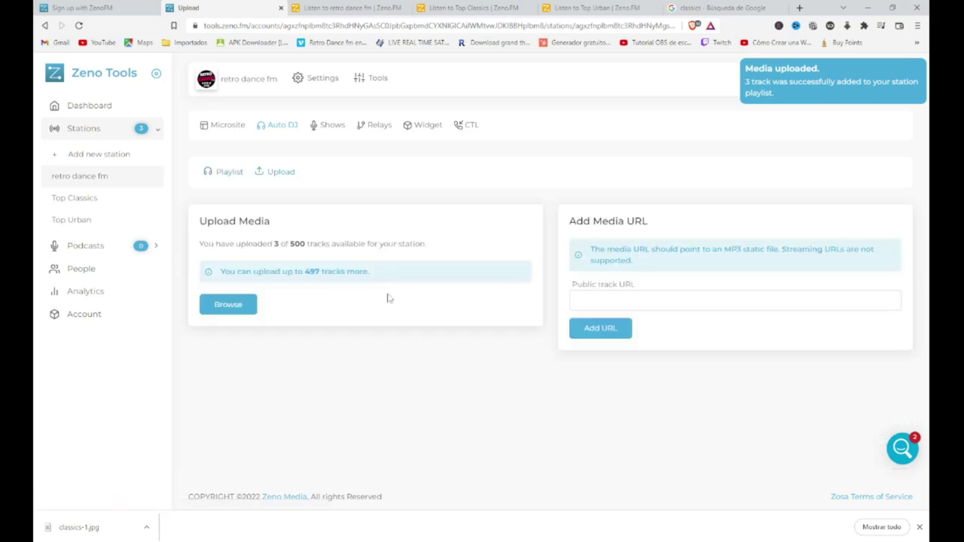
{"action": "left_click", "coordinate": [225, 310]}
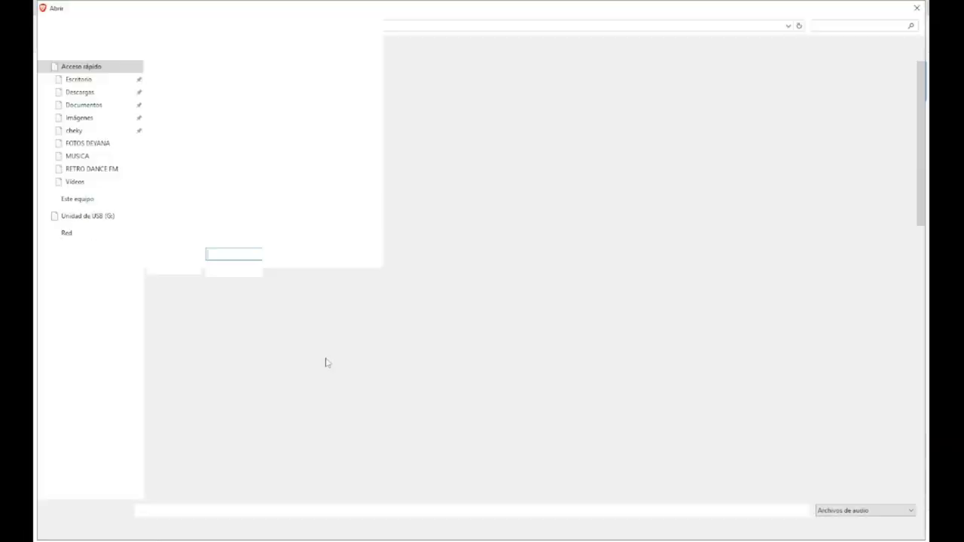
{"action": "left_click", "coordinate": [177, 25]}
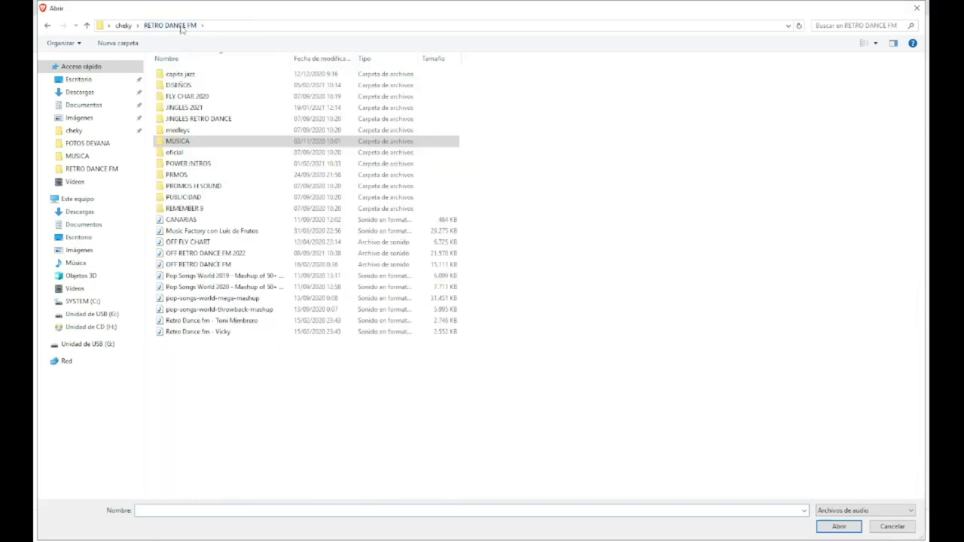
{"action": "double_click", "coordinate": [183, 108]}
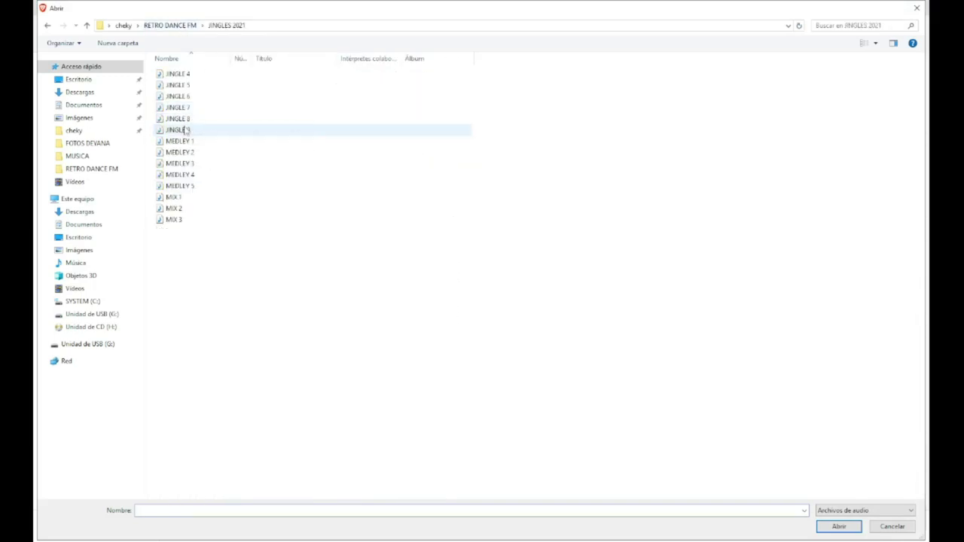
{"action": "double_click", "coordinate": [184, 119]}
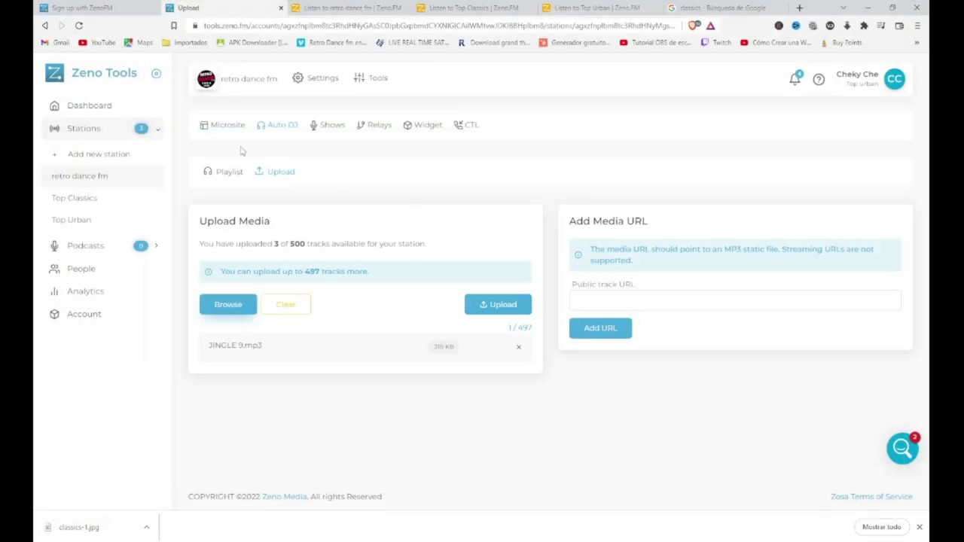
{"action": "left_click", "coordinate": [500, 308]}
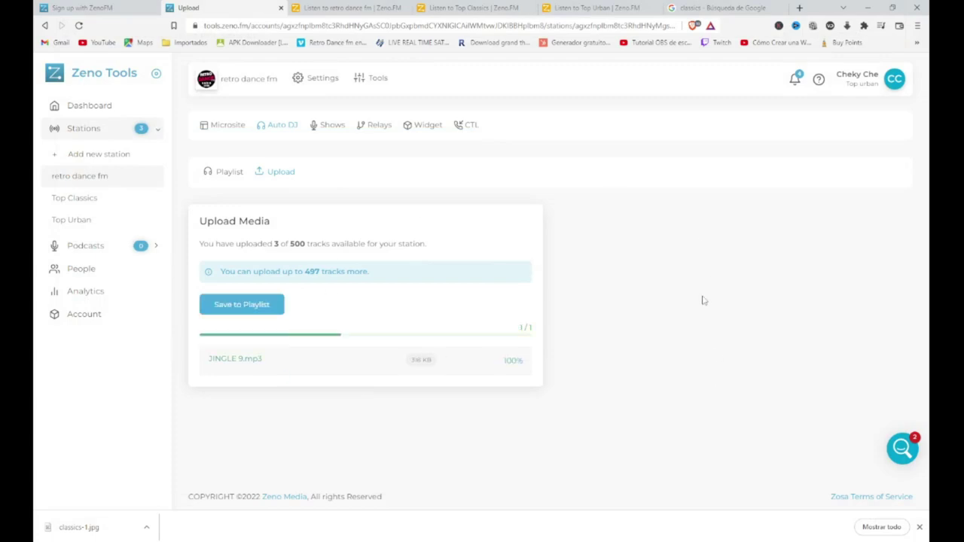
{"action": "left_click", "coordinate": [244, 305]}
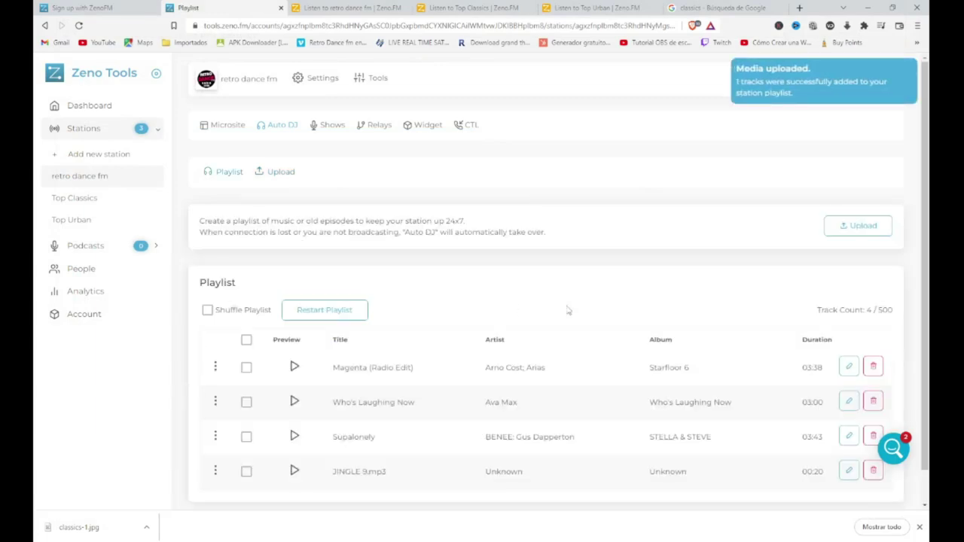
Select JINGLE 9.mp3 in the playlist, view its editable title, artist and album details, and close them
{"action": "scroll", "coordinate": [568, 312], "scroll_direction": "down", "scroll_amount": 1}
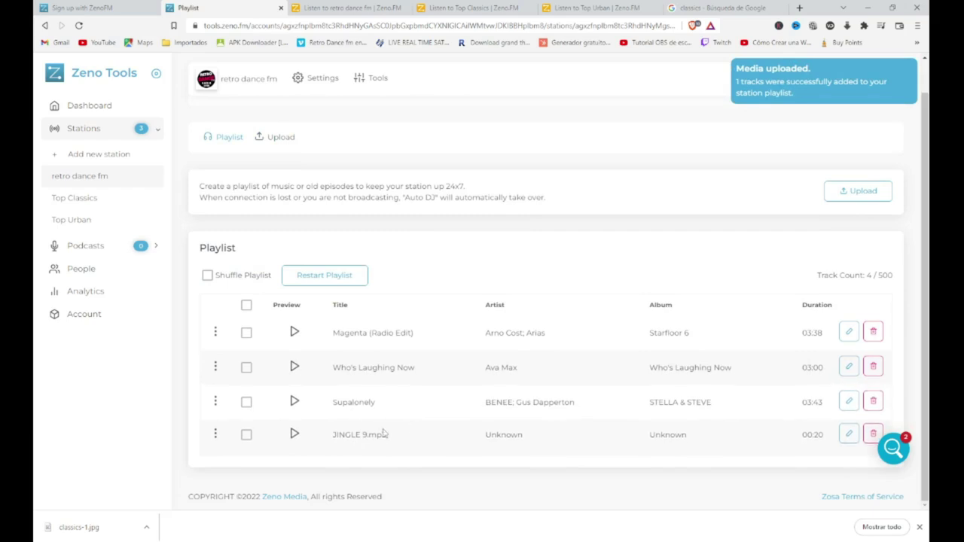
{"action": "left_click", "coordinate": [247, 435]}
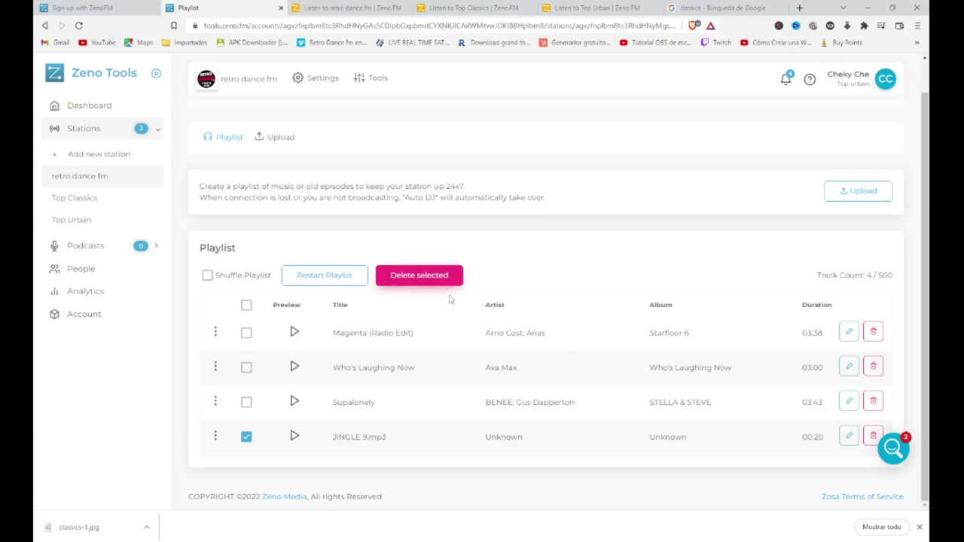
{"action": "left_click", "coordinate": [851, 437]}
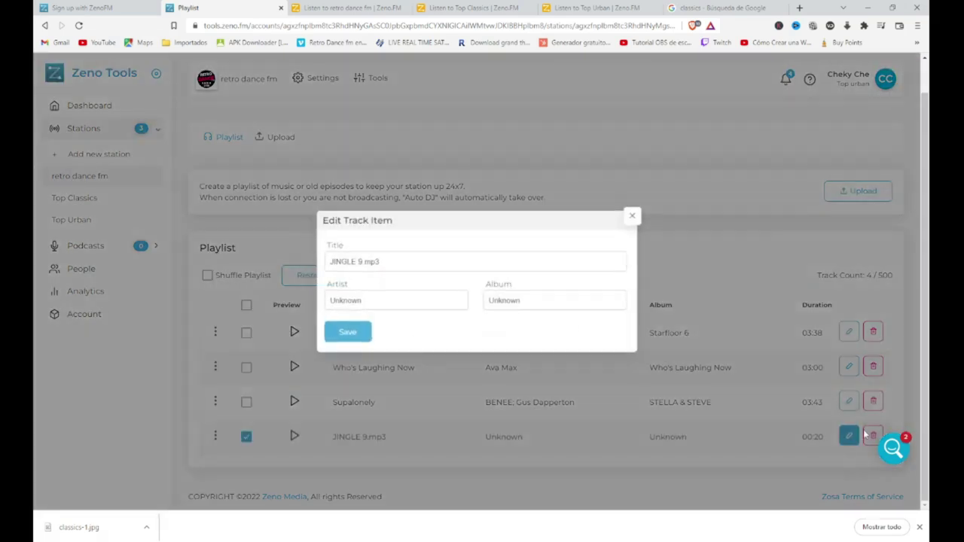
{"action": "left_click", "coordinate": [632, 216]}
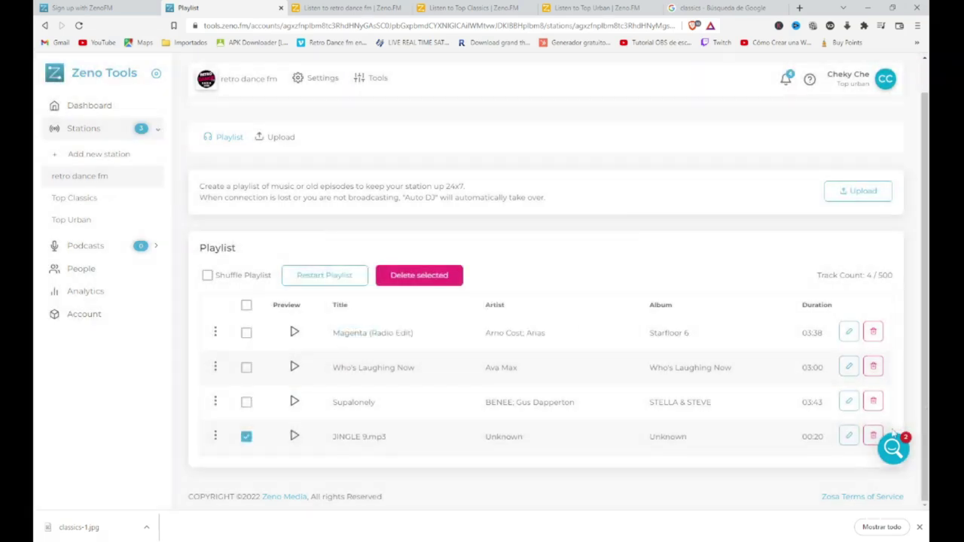
Deselect JINGLE 9.mp3, move it to second place after Magenta (Radio Edit) in the playlist, and save the new order
{"action": "left_click", "coordinate": [247, 436]}
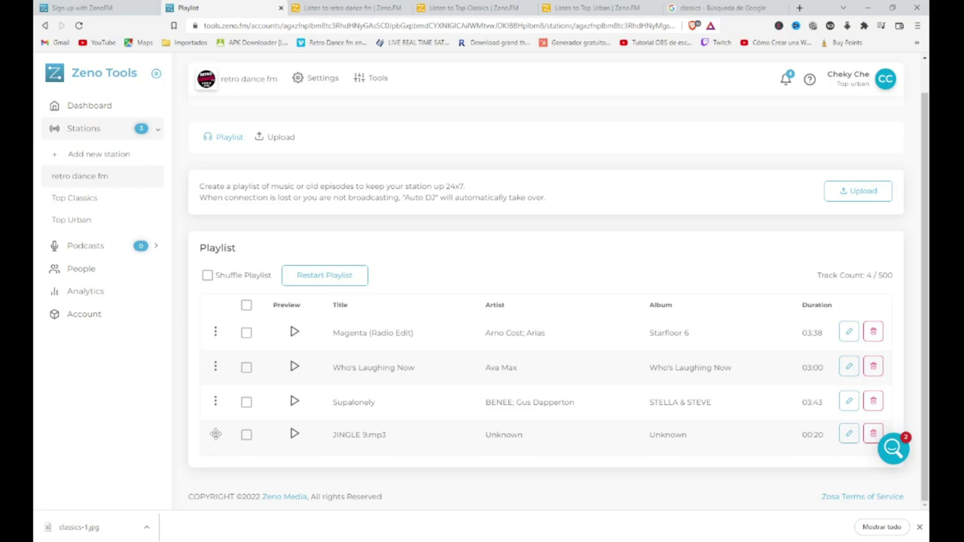
{"action": "left_click_drag", "start_coordinate": [214, 429], "coordinate": [215, 367]}
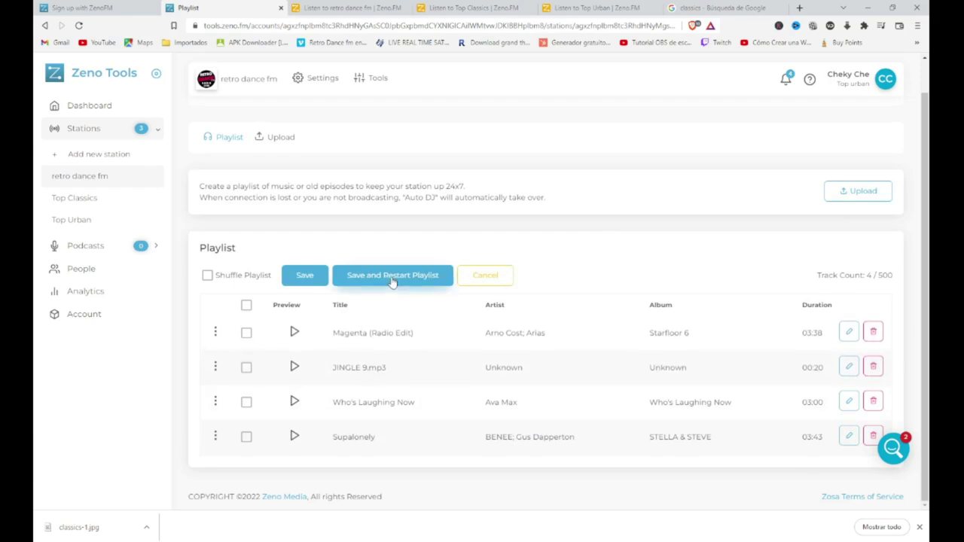
{"action": "left_click", "coordinate": [305, 276]}
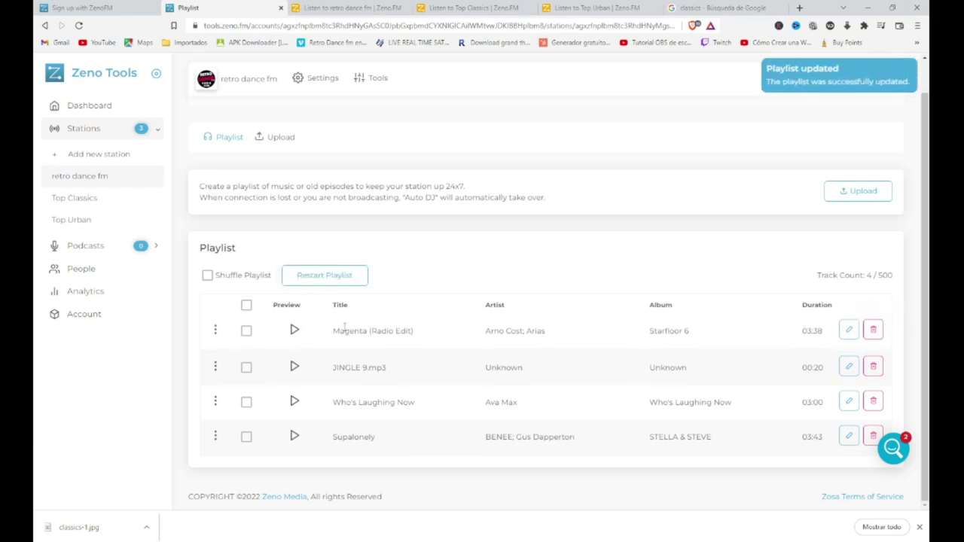
Preview Magenta (Radio Edit) in the playlist and look over the public pages of the Top Urban, Top Classics and retro dance fm stations
{"action": "left_click", "coordinate": [294, 333]}
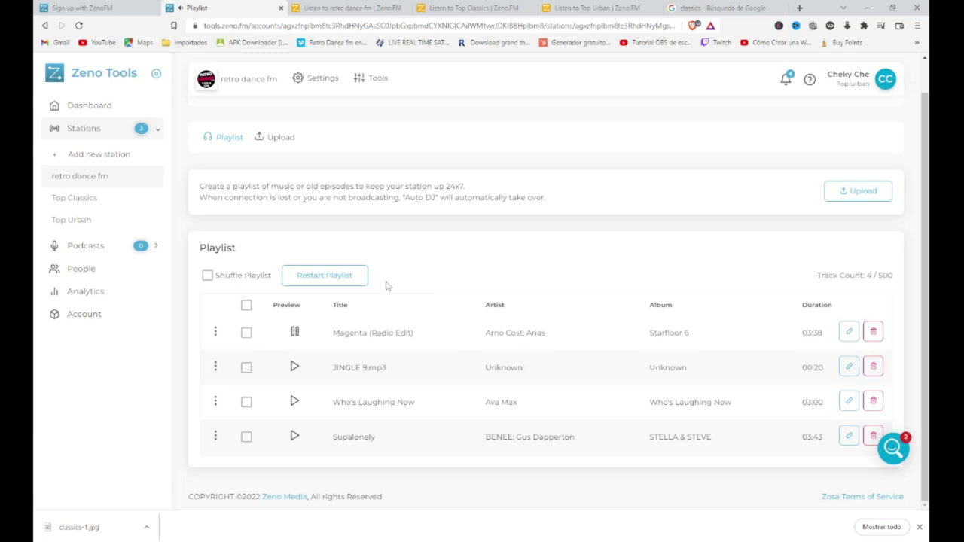
{"action": "left_click", "coordinate": [600, 8]}
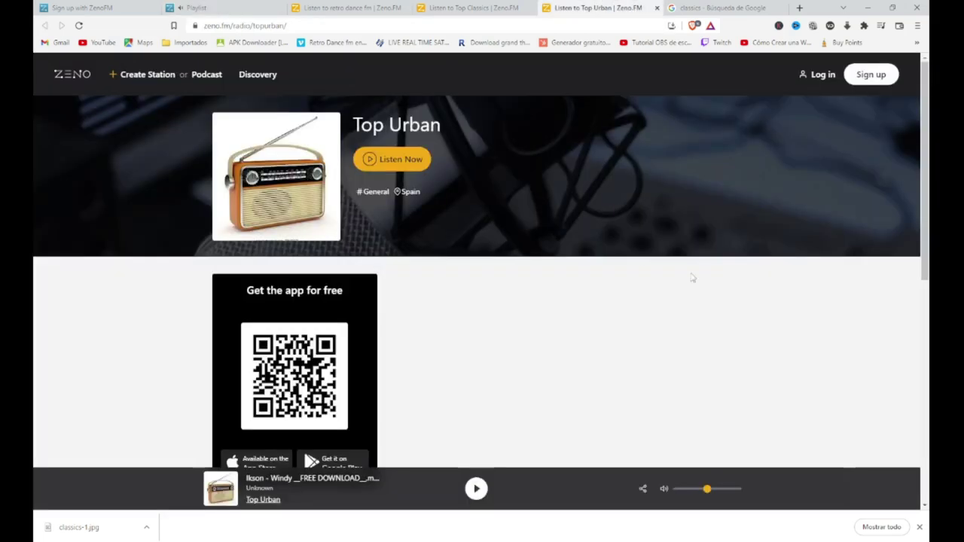
{"action": "left_click", "coordinate": [473, 8]}
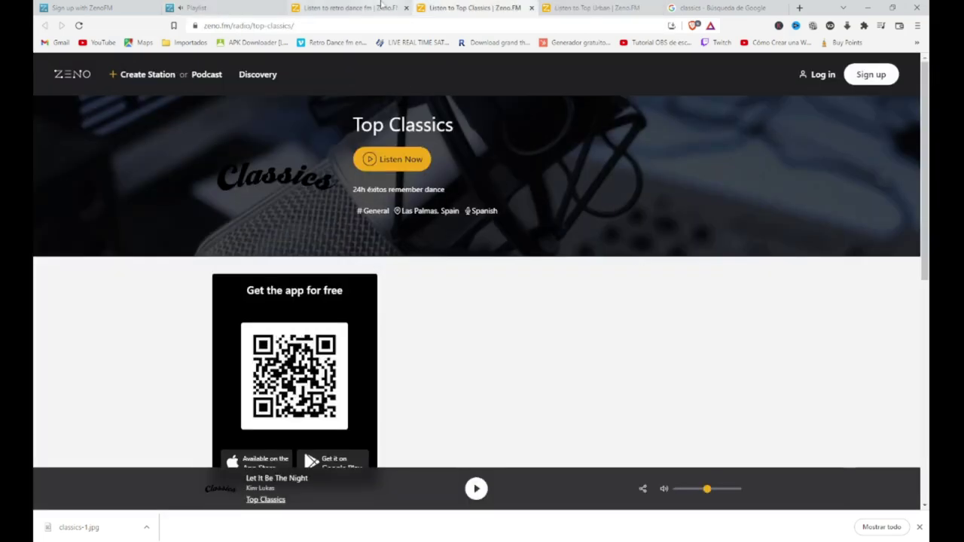
{"action": "left_click", "coordinate": [382, 6]}
{"action": "left_click", "coordinate": [560, 6]}
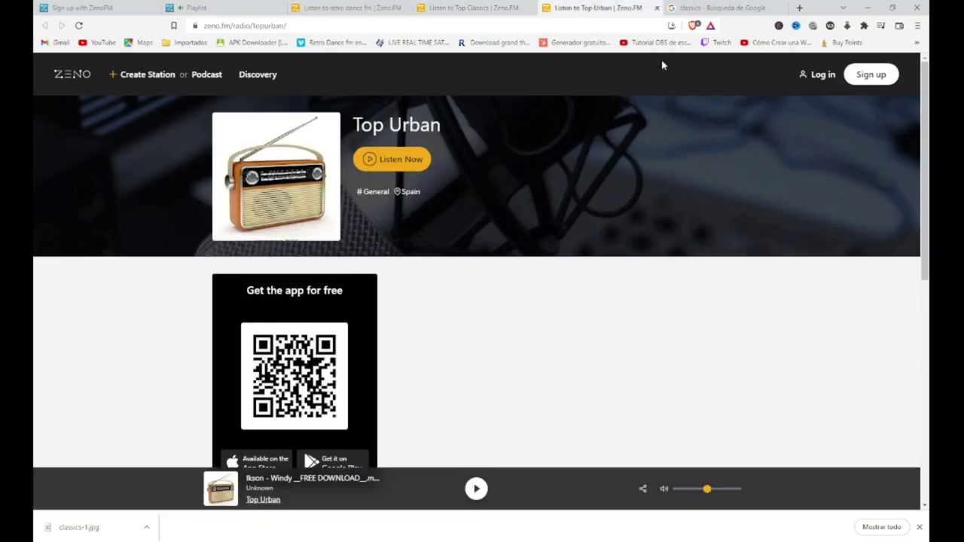
{"action": "left_click", "coordinate": [267, 8]}
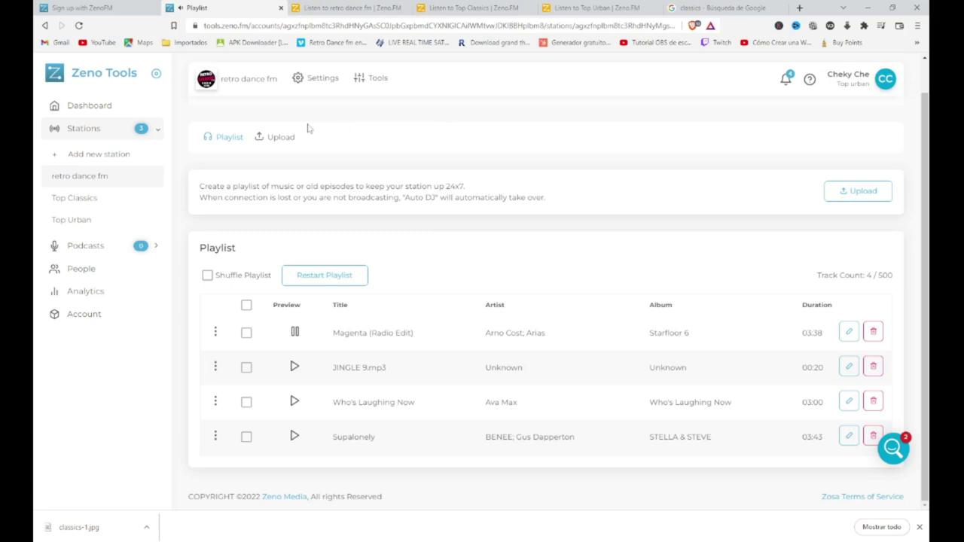
Open the show creation form for retro dance fm, review its RSS import and show fields, and try to submit it empty
{"action": "left_click", "coordinate": [317, 79]}
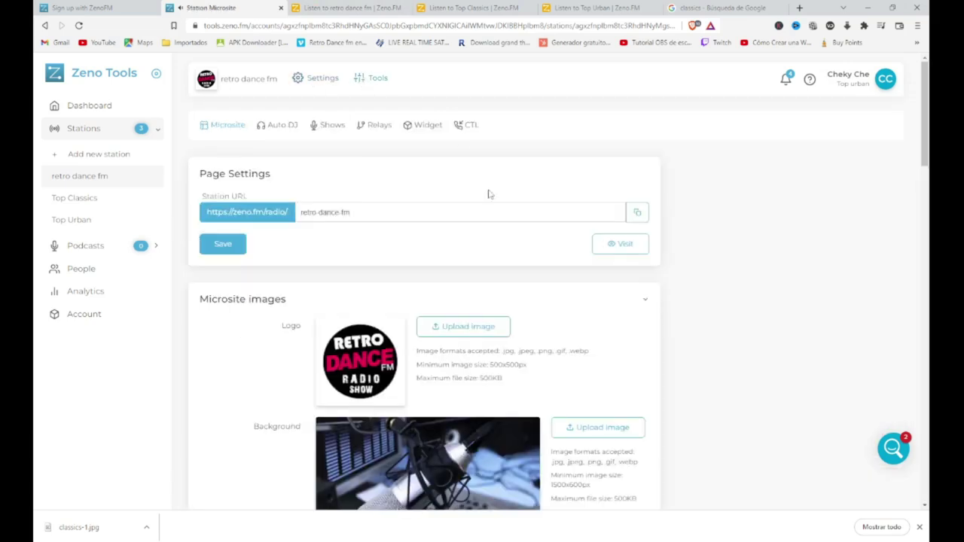
{"action": "left_click", "coordinate": [333, 126]}
{"action": "left_click", "coordinate": [238, 207]}
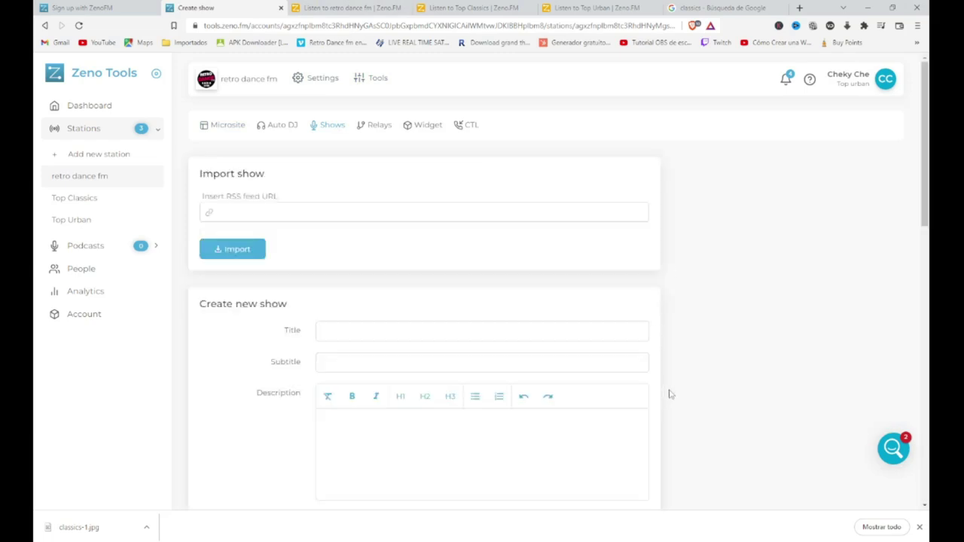
{"action": "left_click", "coordinate": [242, 211]}
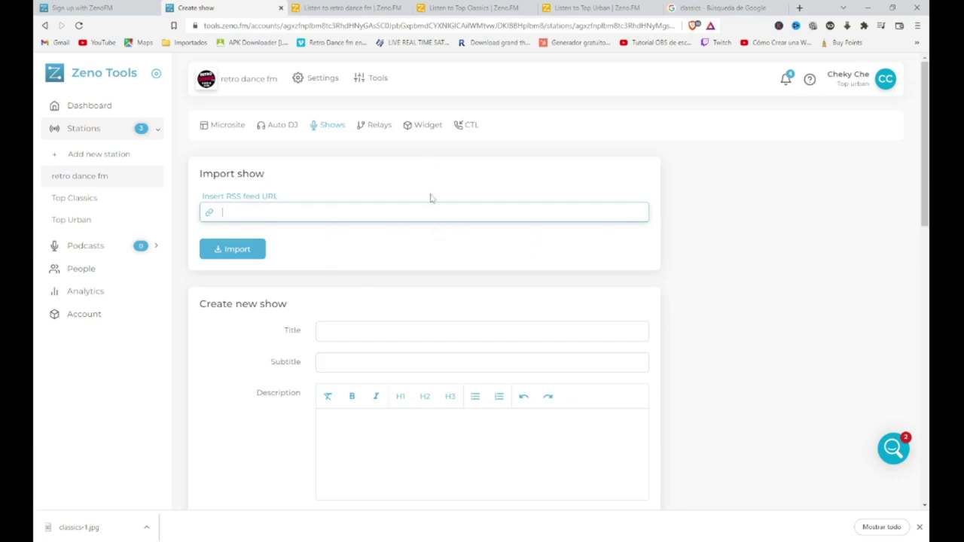
{"action": "scroll", "coordinate": [618, 222], "scroll_direction": "down", "scroll_amount": 1}
{"action": "left_click", "coordinate": [230, 201]}
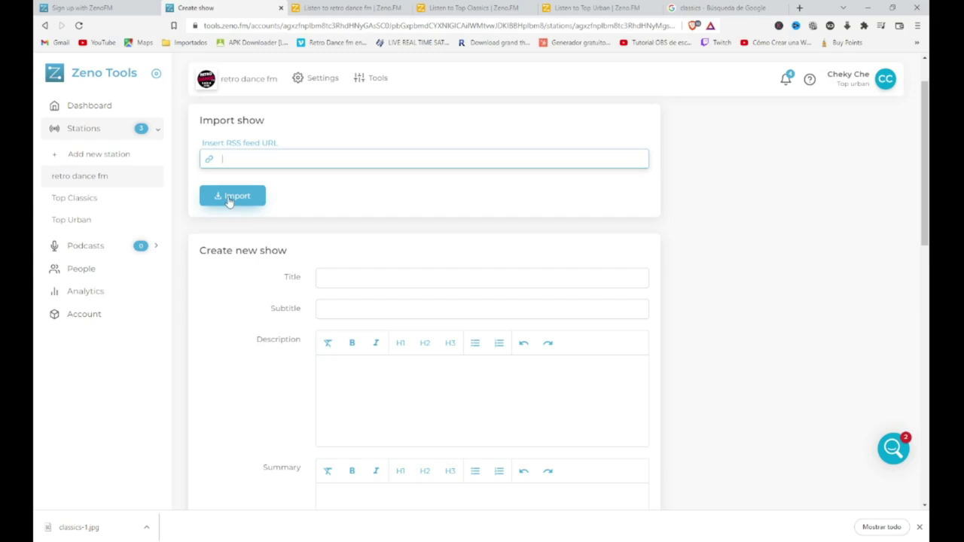
{"action": "scroll", "coordinate": [271, 326], "scroll_direction": "down", "scroll_amount": 2}
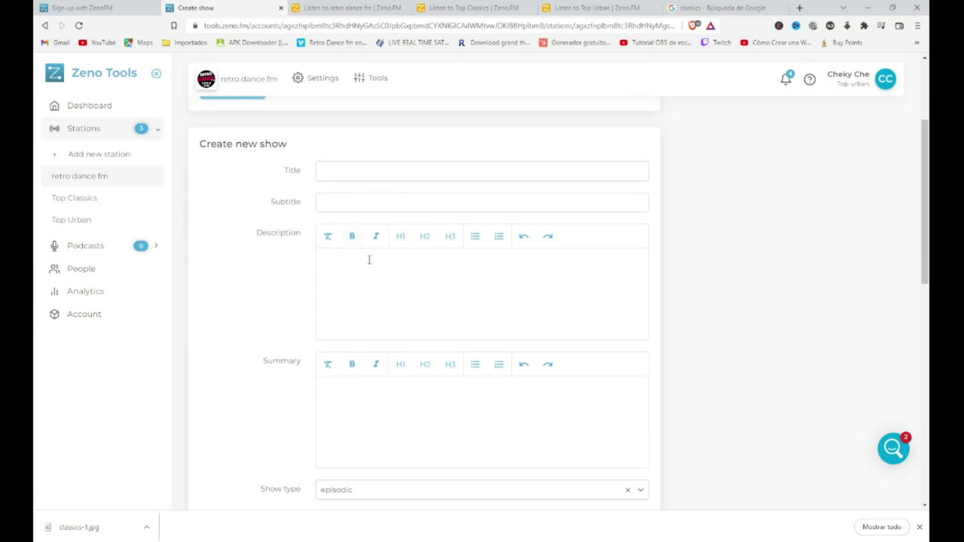
{"action": "scroll", "coordinate": [419, 356], "scroll_direction": "down", "scroll_amount": 8}
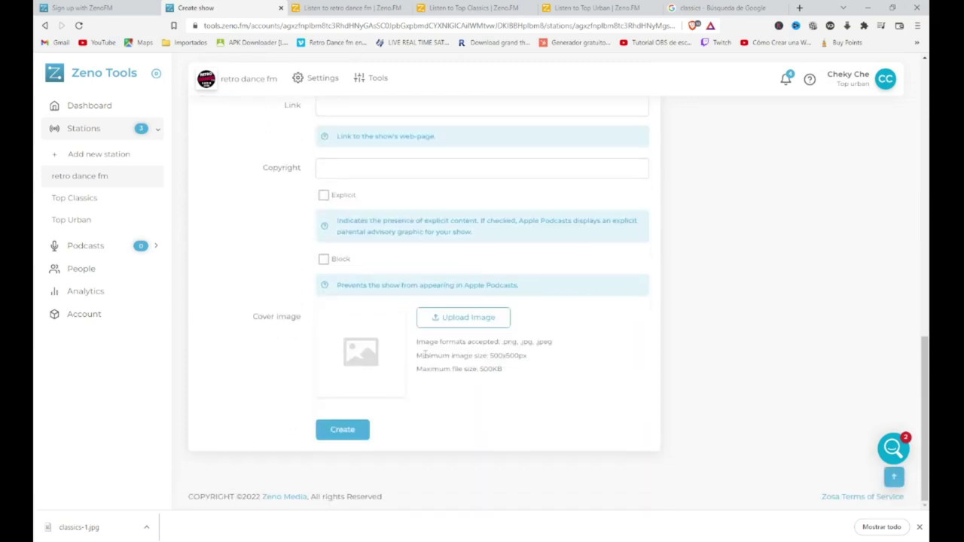
{"action": "left_click", "coordinate": [330, 435]}
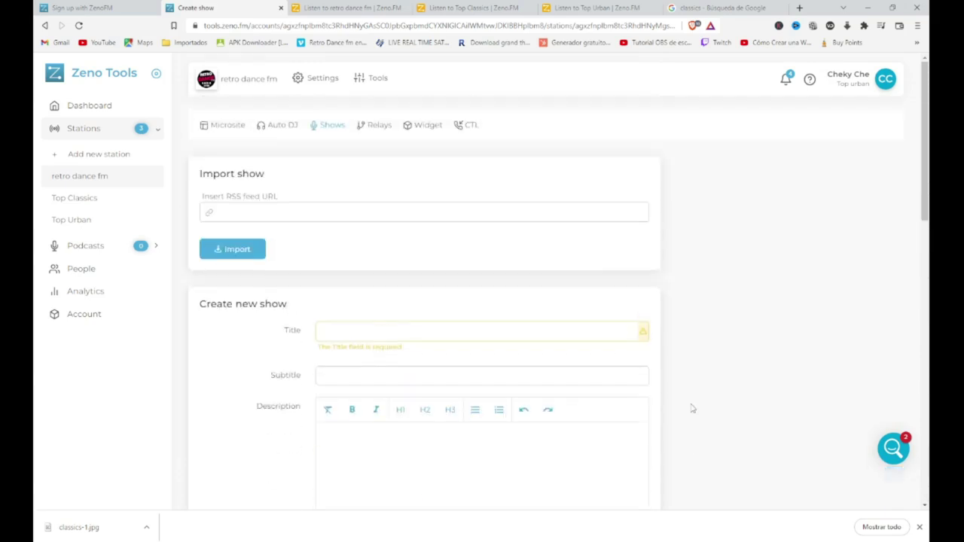
View the station's relays and preview its player widget in the Small, Medium and Large sizes
{"action": "left_click", "coordinate": [380, 125]}
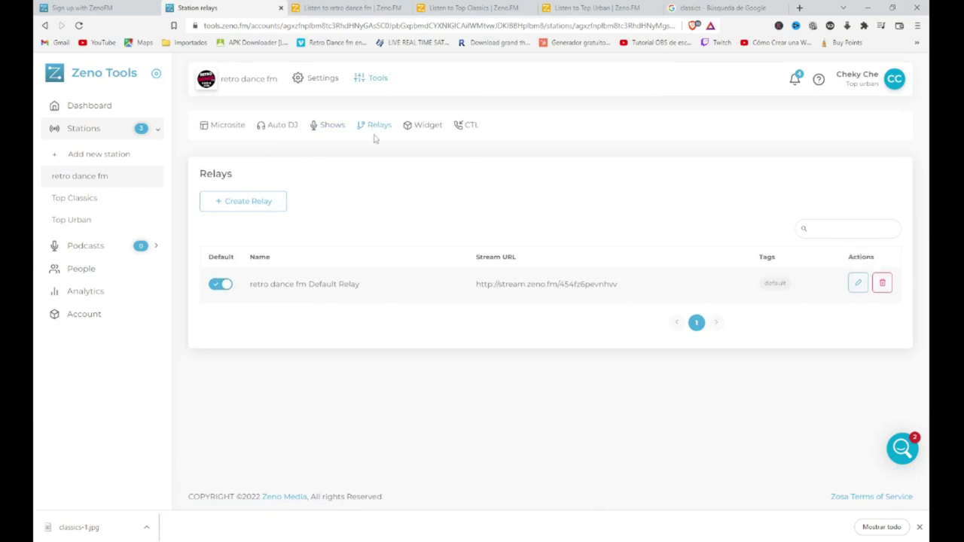
{"action": "left_click", "coordinate": [419, 126]}
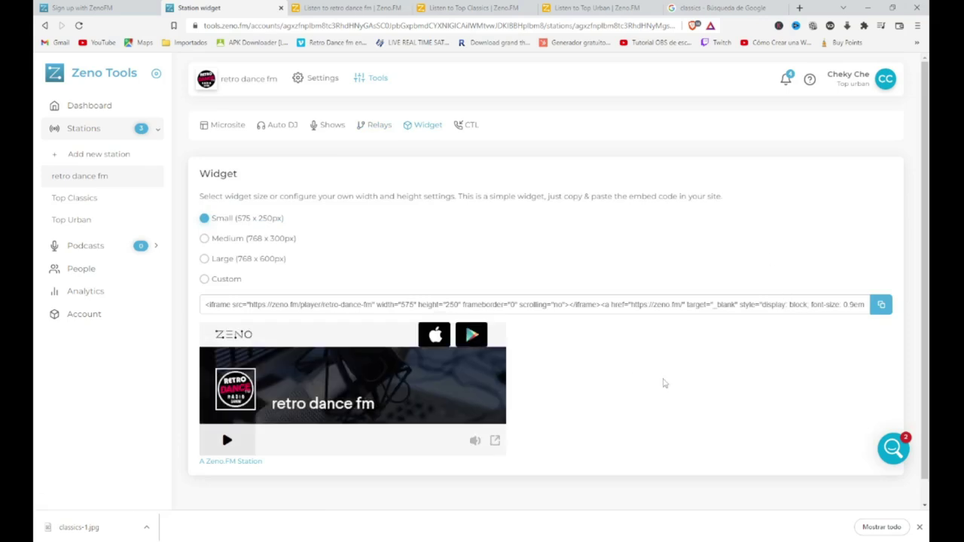
{"action": "left_click", "coordinate": [226, 440]}
{"action": "left_click", "coordinate": [206, 240]}
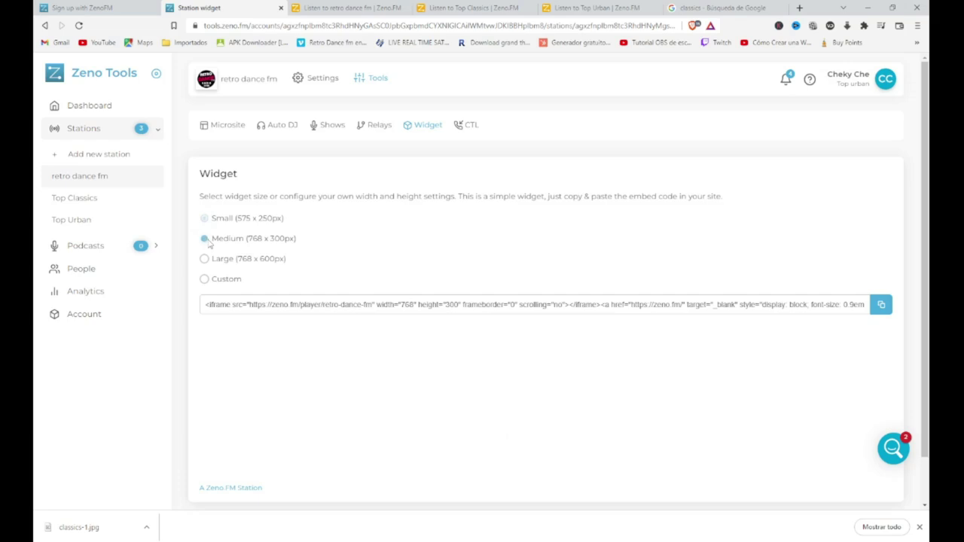
{"action": "left_click", "coordinate": [205, 260]}
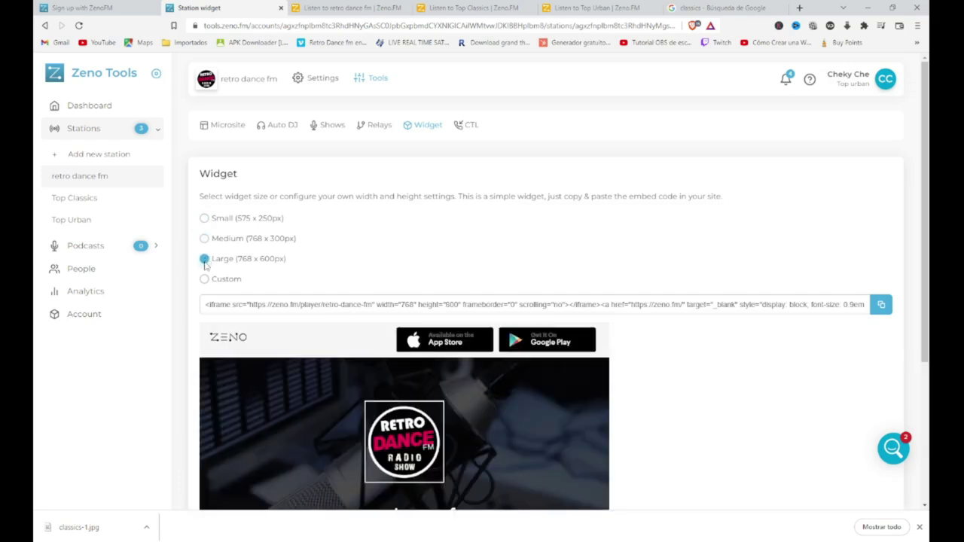
Preview the Custom widget size at 300 by 250 and select its embed code
{"action": "left_click", "coordinate": [205, 280]}
{"action": "scroll", "coordinate": [457, 282], "scroll_direction": "down", "scroll_amount": 2}
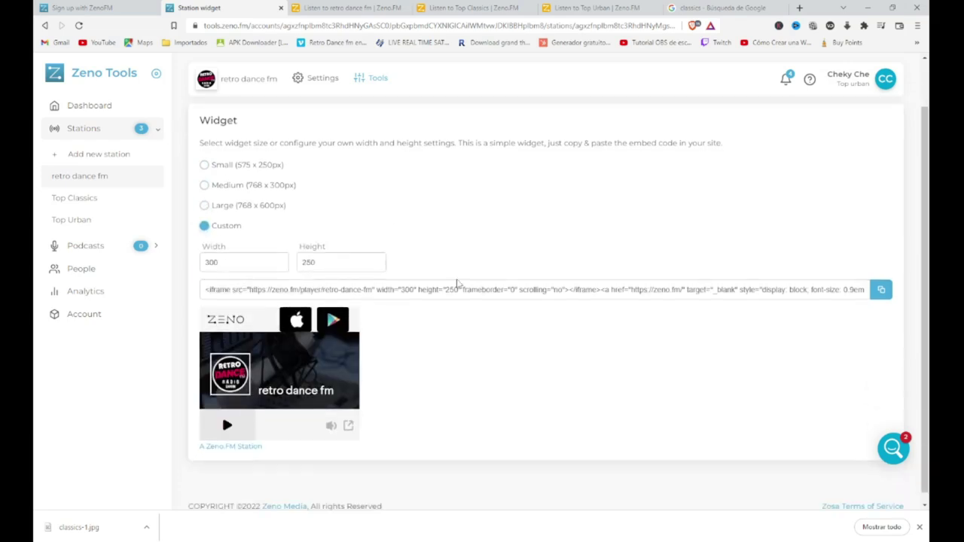
{"action": "triple_click", "coordinate": [218, 289]}
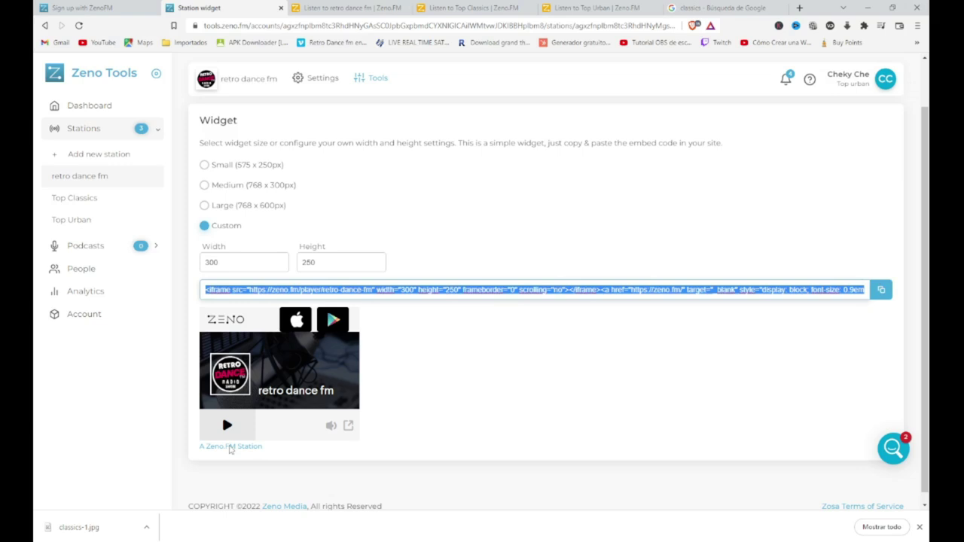
{"action": "scroll", "coordinate": [397, 427], "scroll_direction": "up", "scroll_amount": 2}
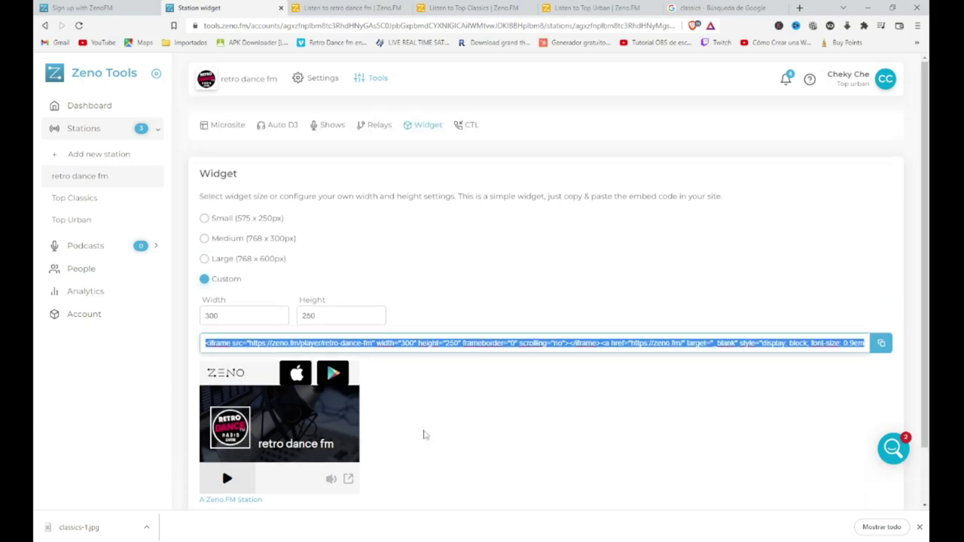
View the Call-To-Listen subscription plans and look through the public pages of all three stations
{"action": "left_click", "coordinate": [468, 127]}
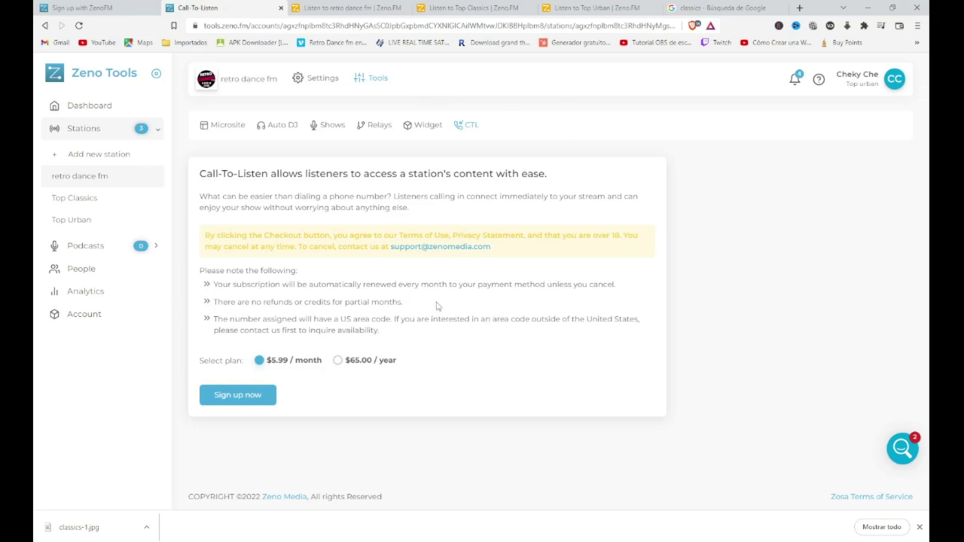
{"action": "left_click", "coordinate": [336, 9]}
{"action": "left_click", "coordinate": [467, 8]}
{"action": "left_click", "coordinate": [595, 8]}
{"action": "left_click", "coordinate": [361, 7]}
{"action": "left_click", "coordinate": [262, 8]}
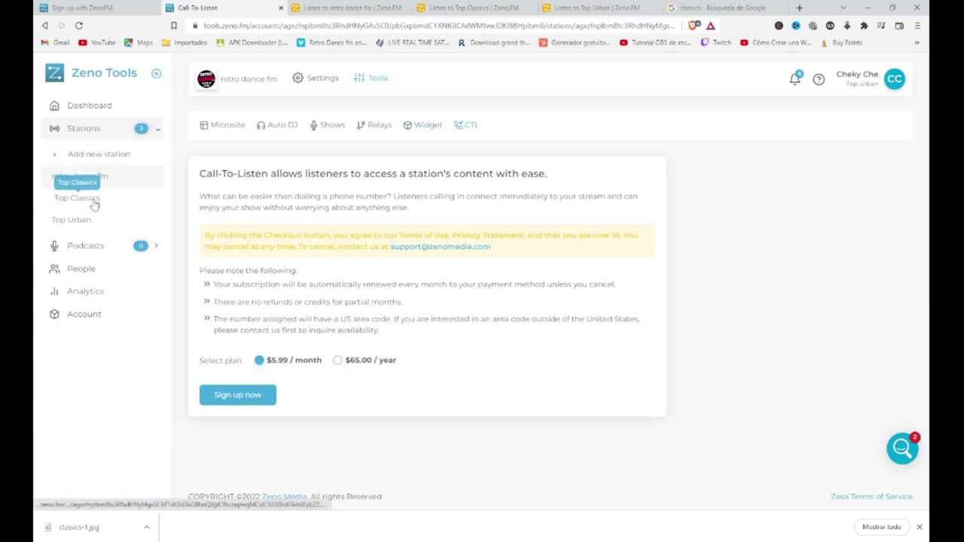
View the station overviews of Top Urban, Top Classics and retro dance fm in turn
{"action": "left_click", "coordinate": [75, 224]}
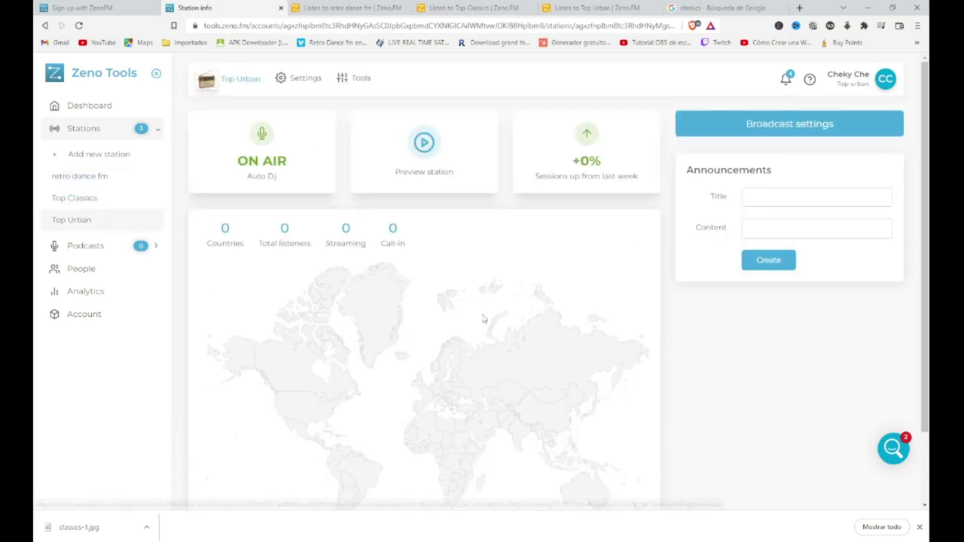
{"action": "left_click", "coordinate": [73, 198]}
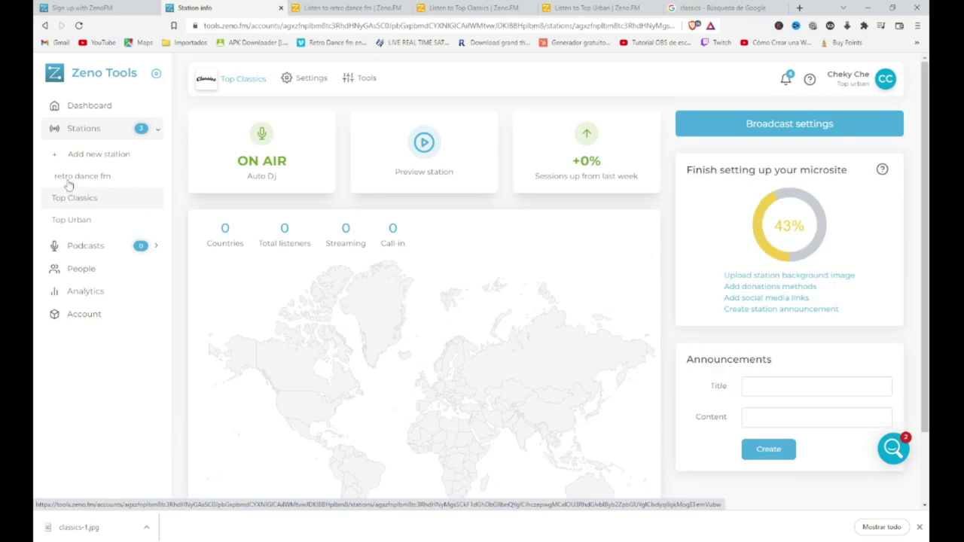
{"action": "left_click", "coordinate": [68, 181]}
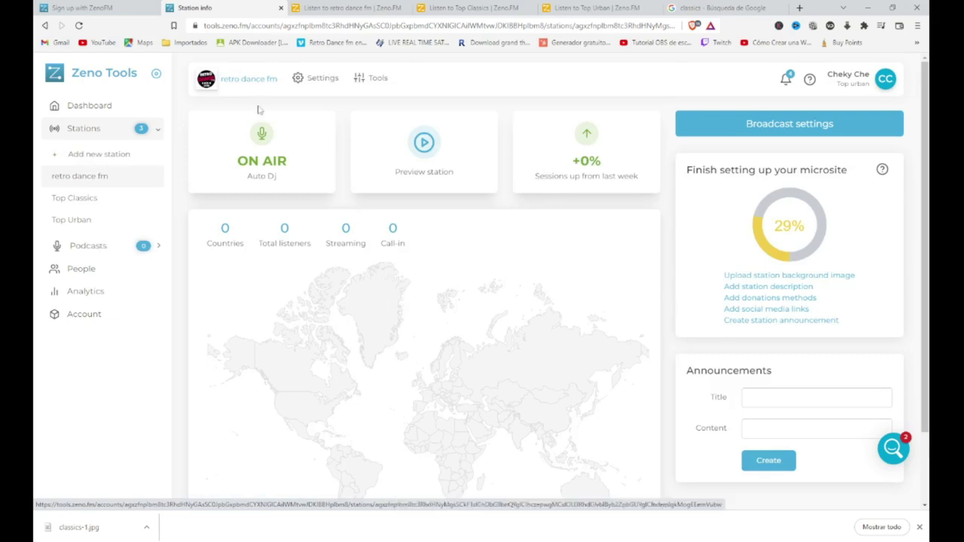
Play and pause the live streams of retro dance fm and Top Classics on their public pages
{"action": "left_click", "coordinate": [350, 8]}
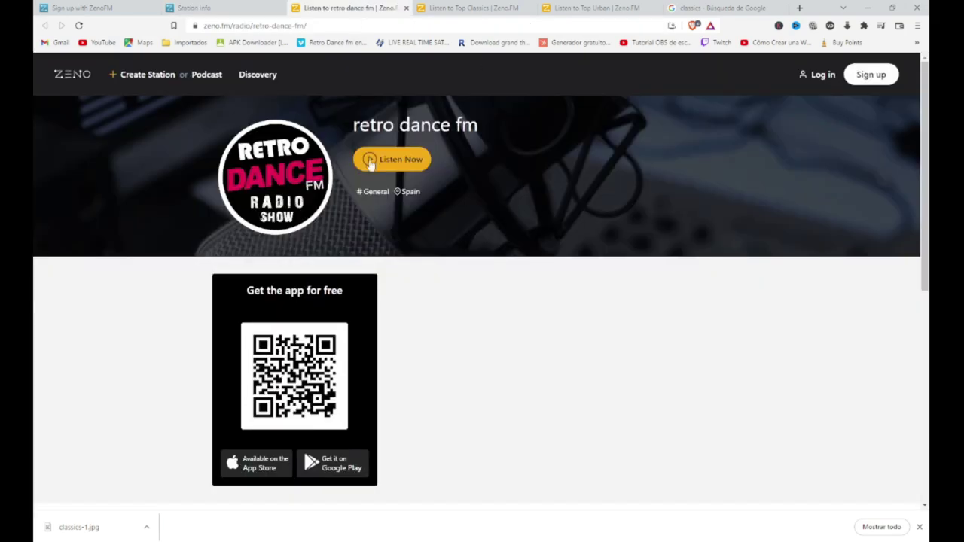
{"action": "left_click", "coordinate": [370, 162]}
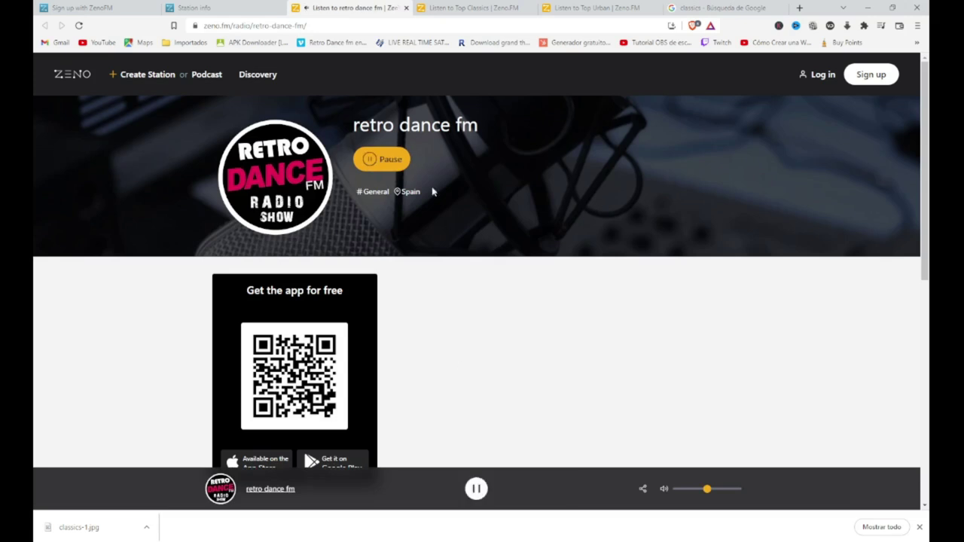
{"action": "left_click", "coordinate": [373, 160]}
{"action": "left_click", "coordinate": [449, 9]}
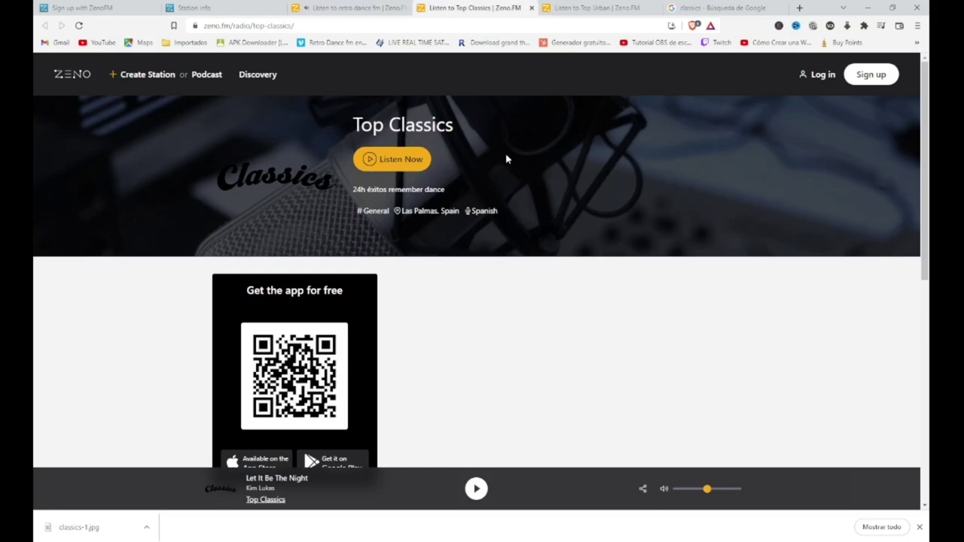
{"action": "left_click", "coordinate": [373, 163]}
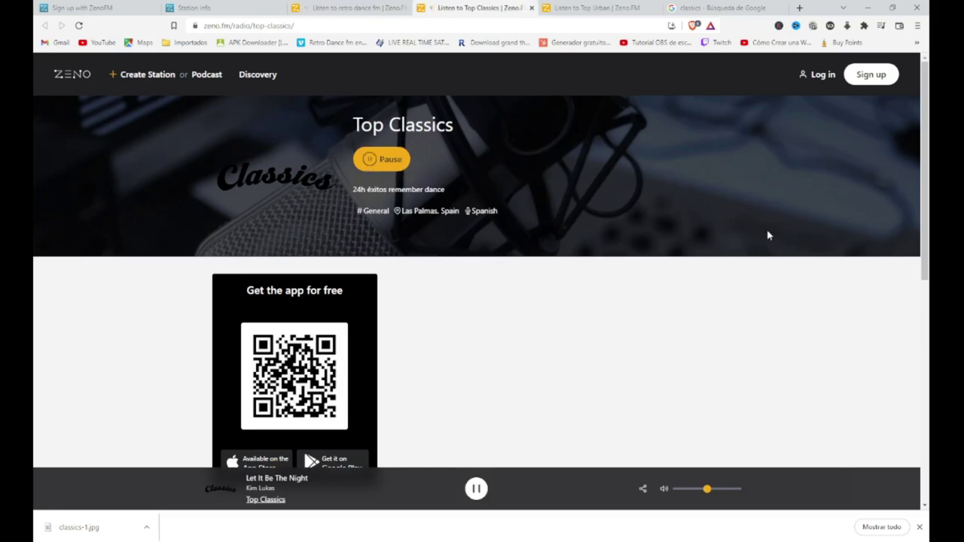
{"action": "left_click", "coordinate": [369, 159]}
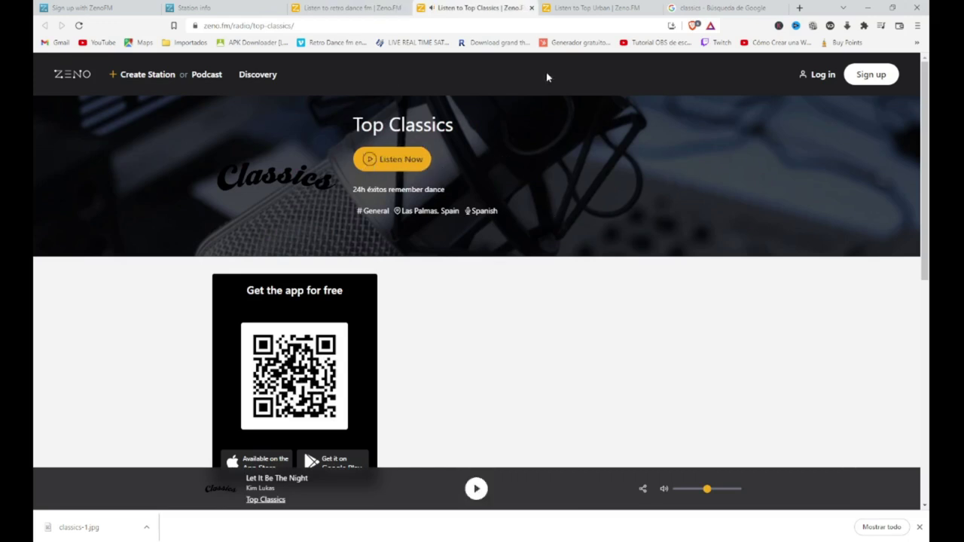
Play and pause the Top Urban live stream on its public page
{"action": "left_click", "coordinate": [587, 8]}
{"action": "left_click", "coordinate": [371, 162]}
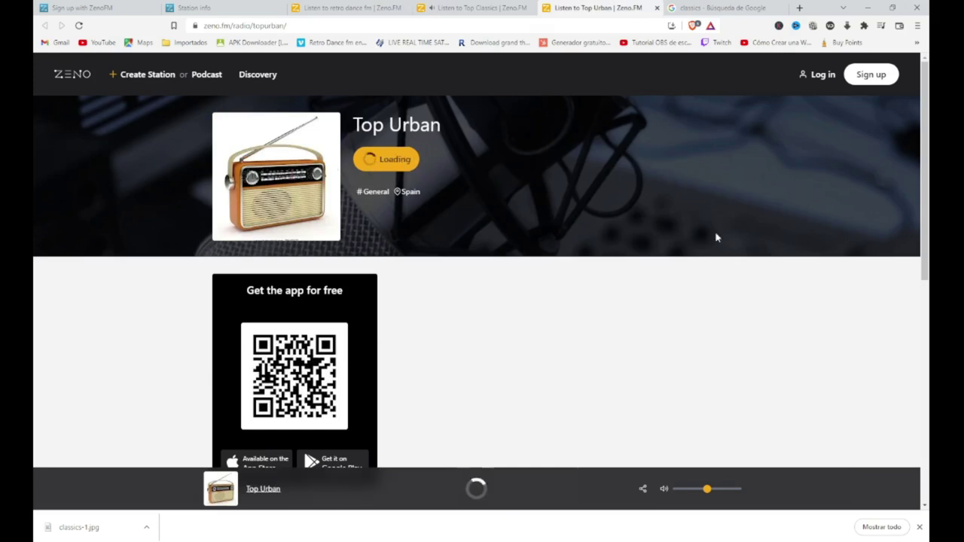
{"action": "left_click", "coordinate": [370, 162]}
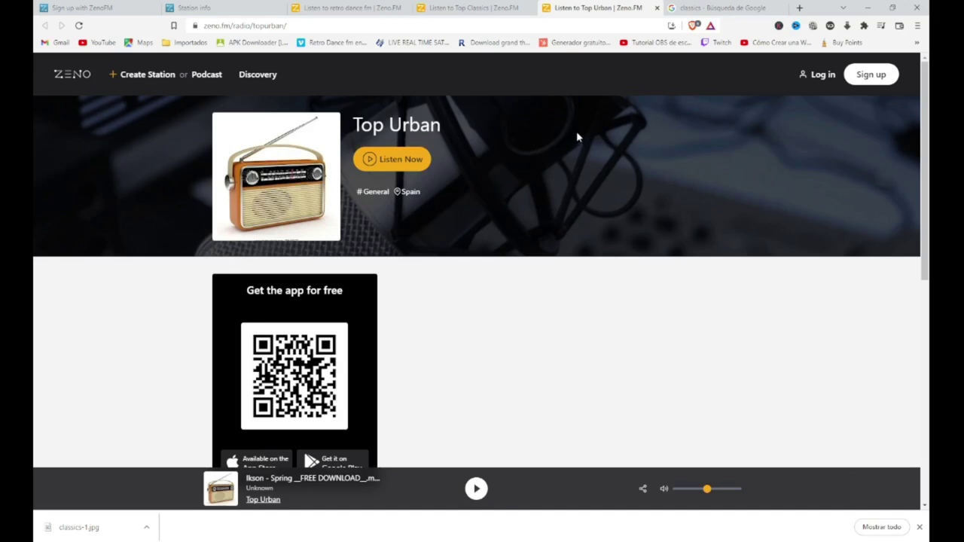
Return to the retro dance fm overview, review its Icecast and Shoutcast broadcast settings and stream URLs, and close them
{"action": "left_click", "coordinate": [194, 8]}
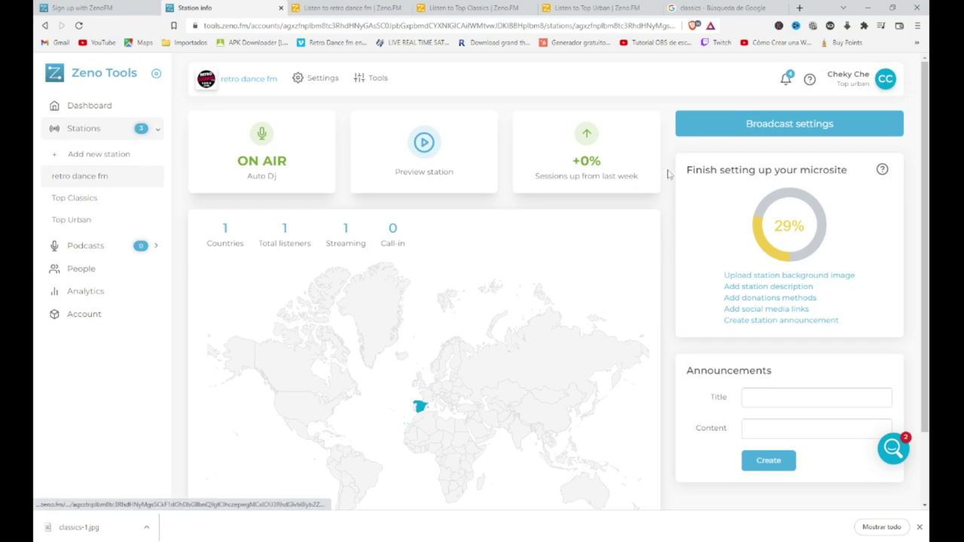
{"action": "left_click", "coordinate": [805, 129]}
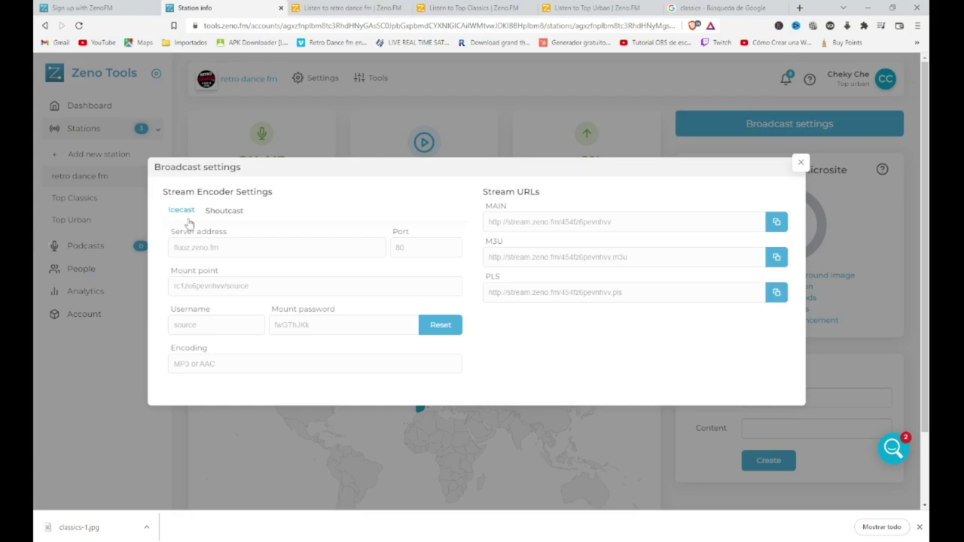
{"action": "left_click", "coordinate": [214, 211]}
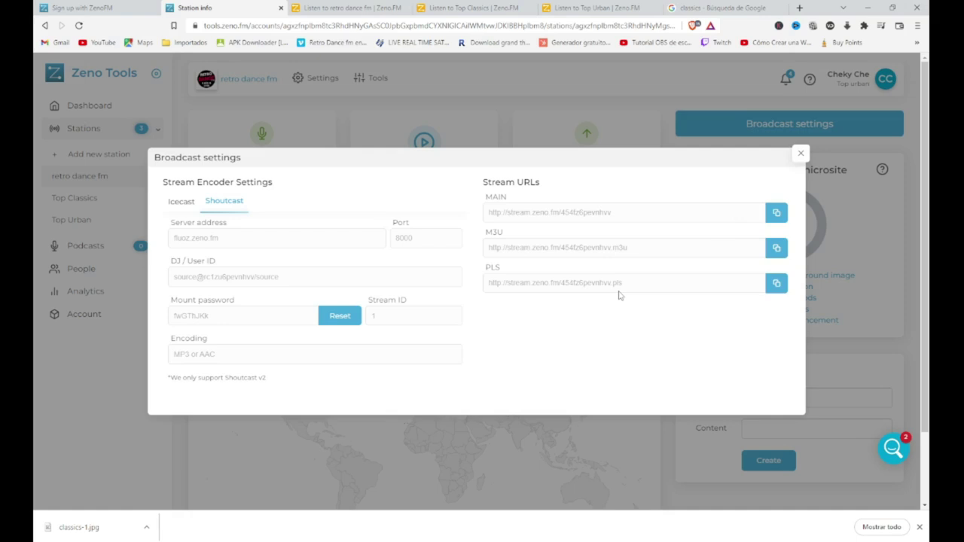
{"action": "left_click", "coordinate": [802, 154]}
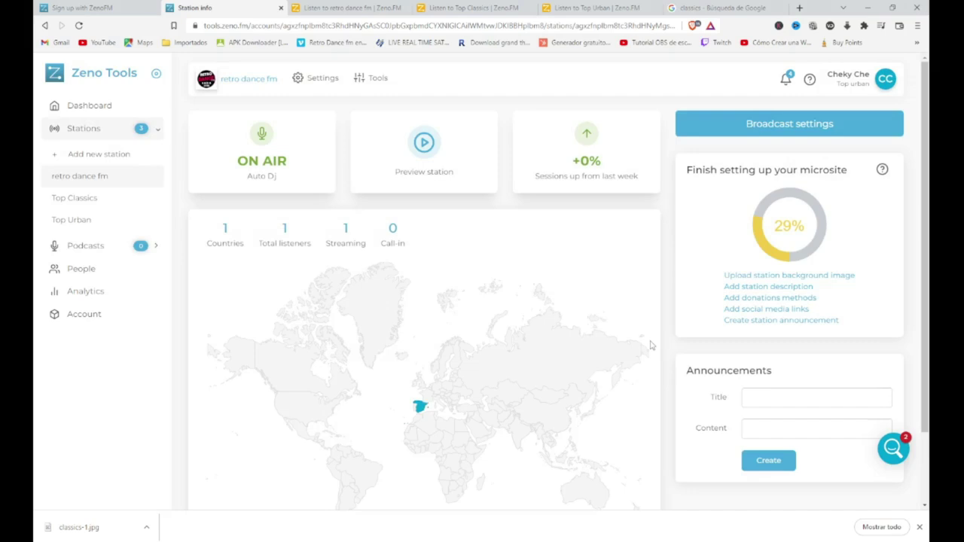